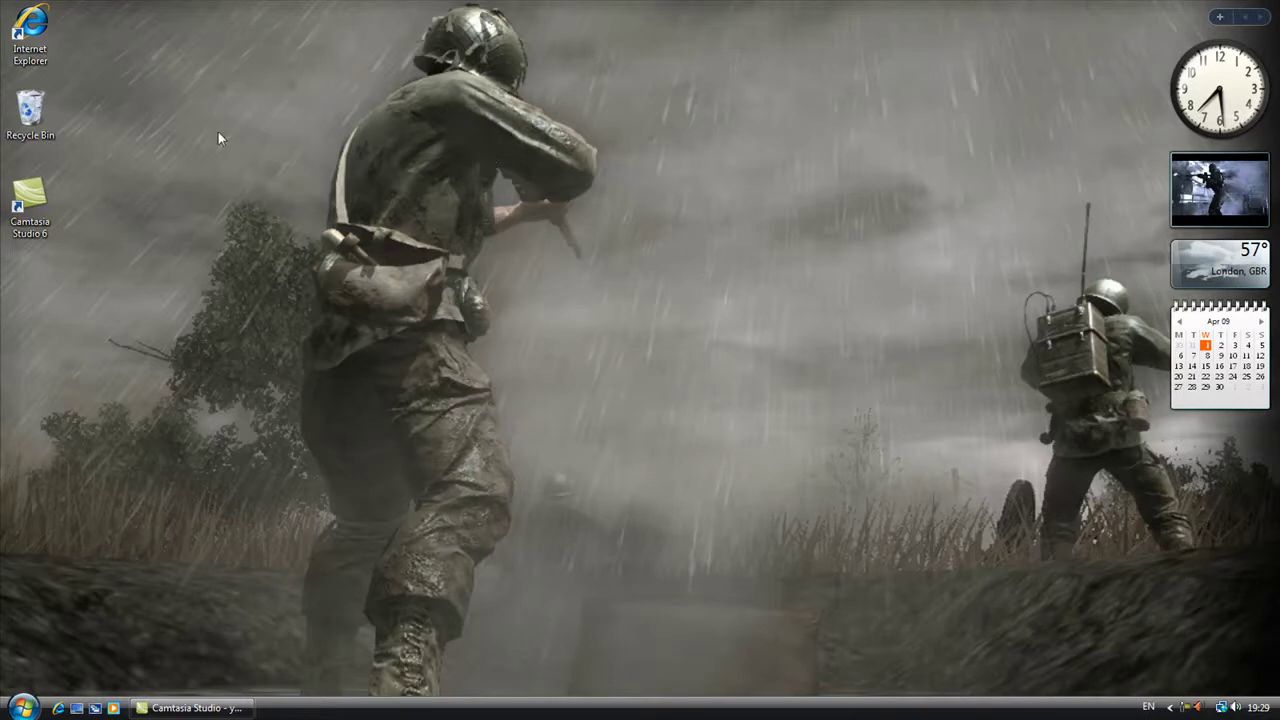
- Search Google for 'sketch up' in Internet Explorer, correcting the typo
double_click(30, 57)
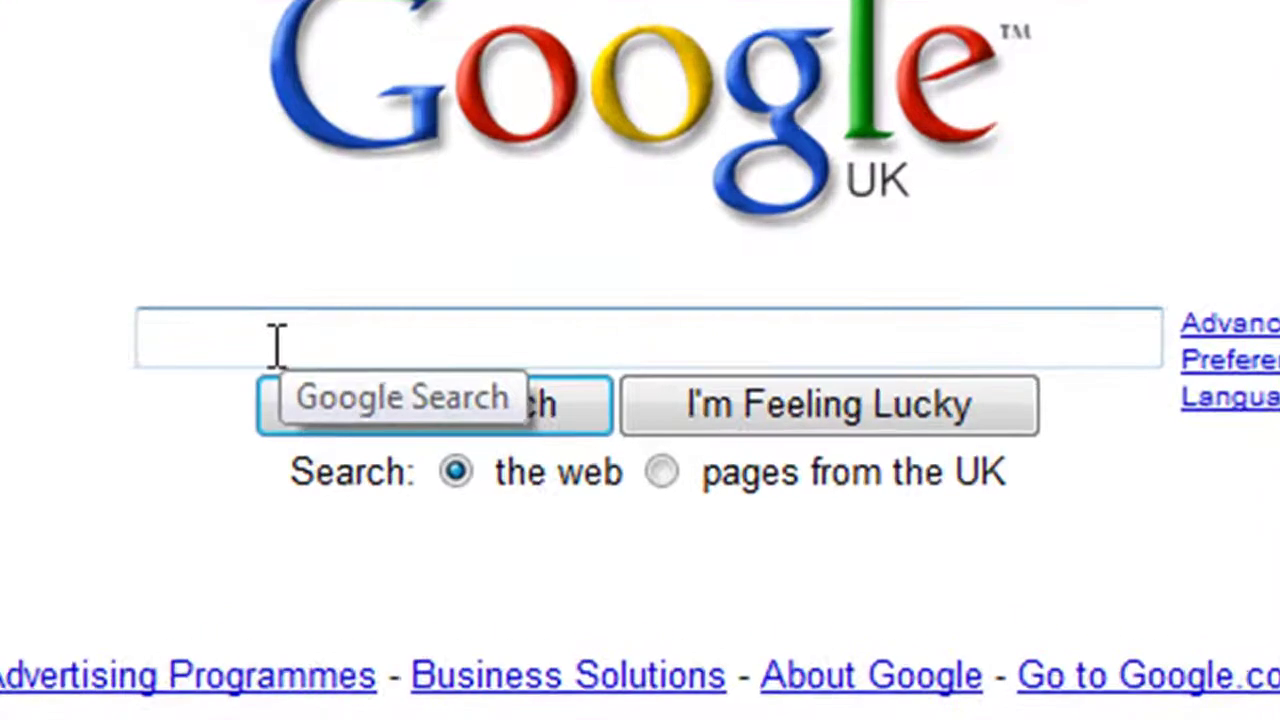
type("sk")
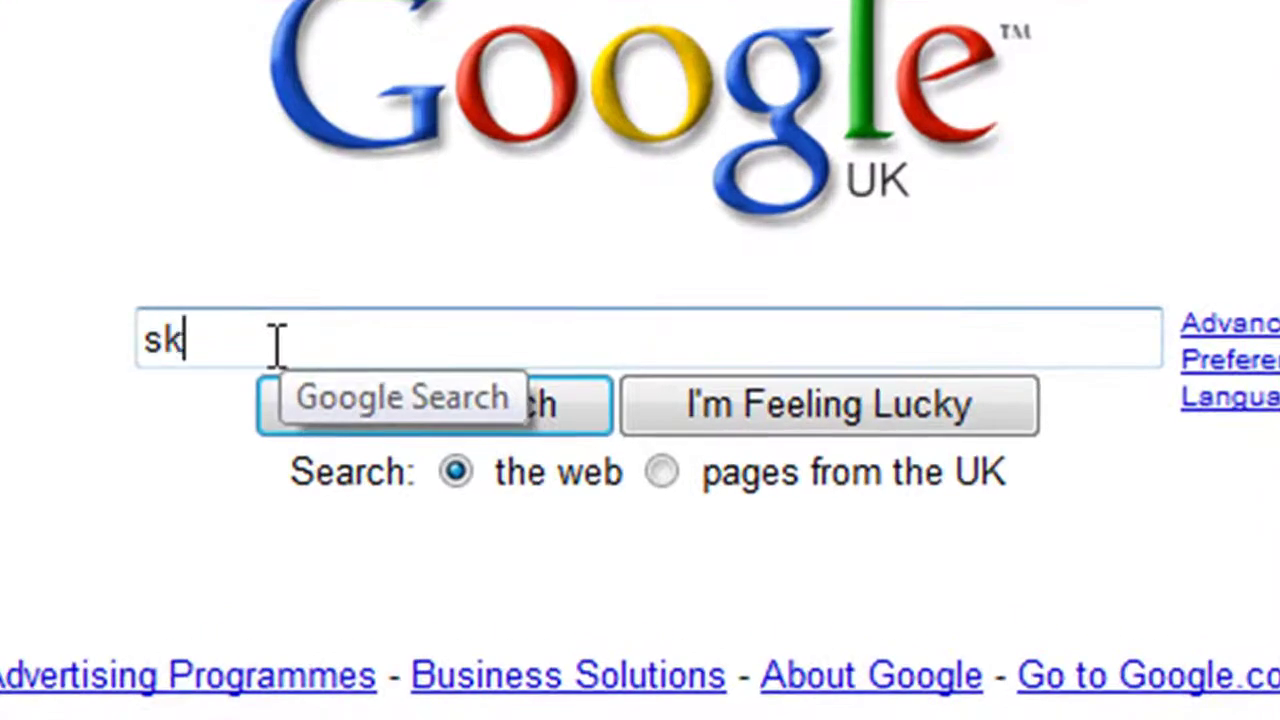
type("etch uo")
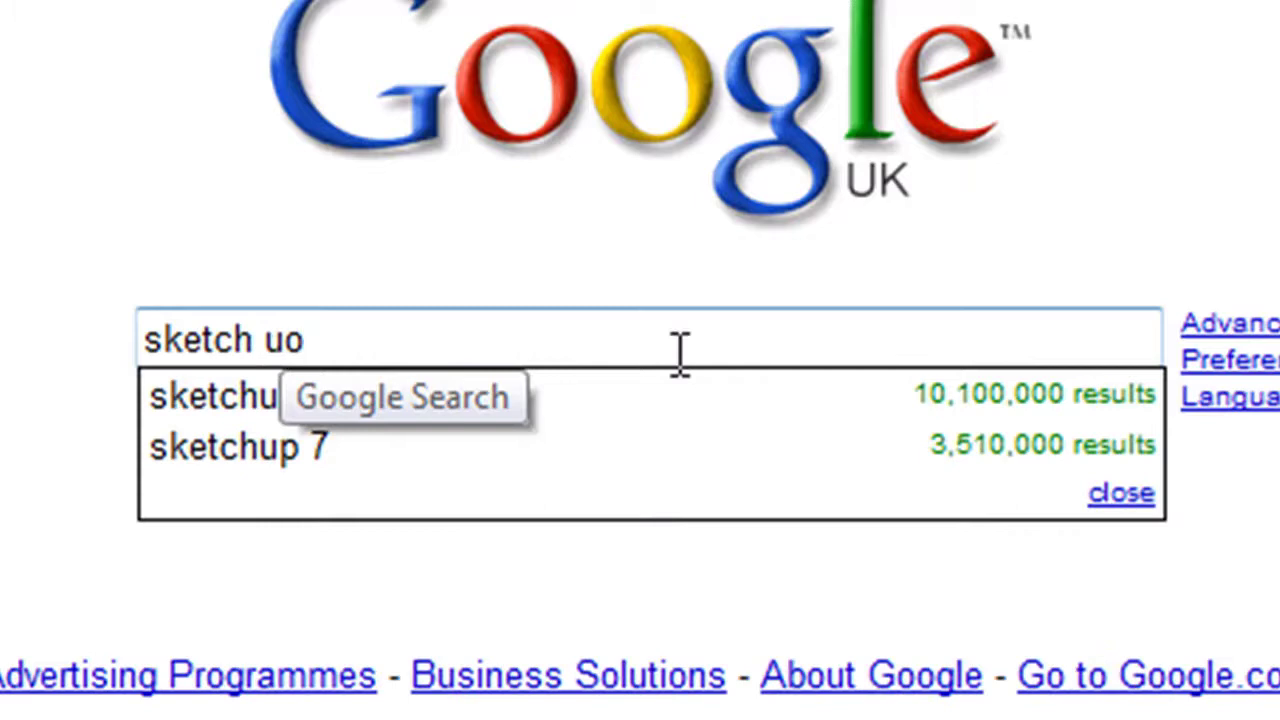
key("BackSpace")
type("p")
key("Return")
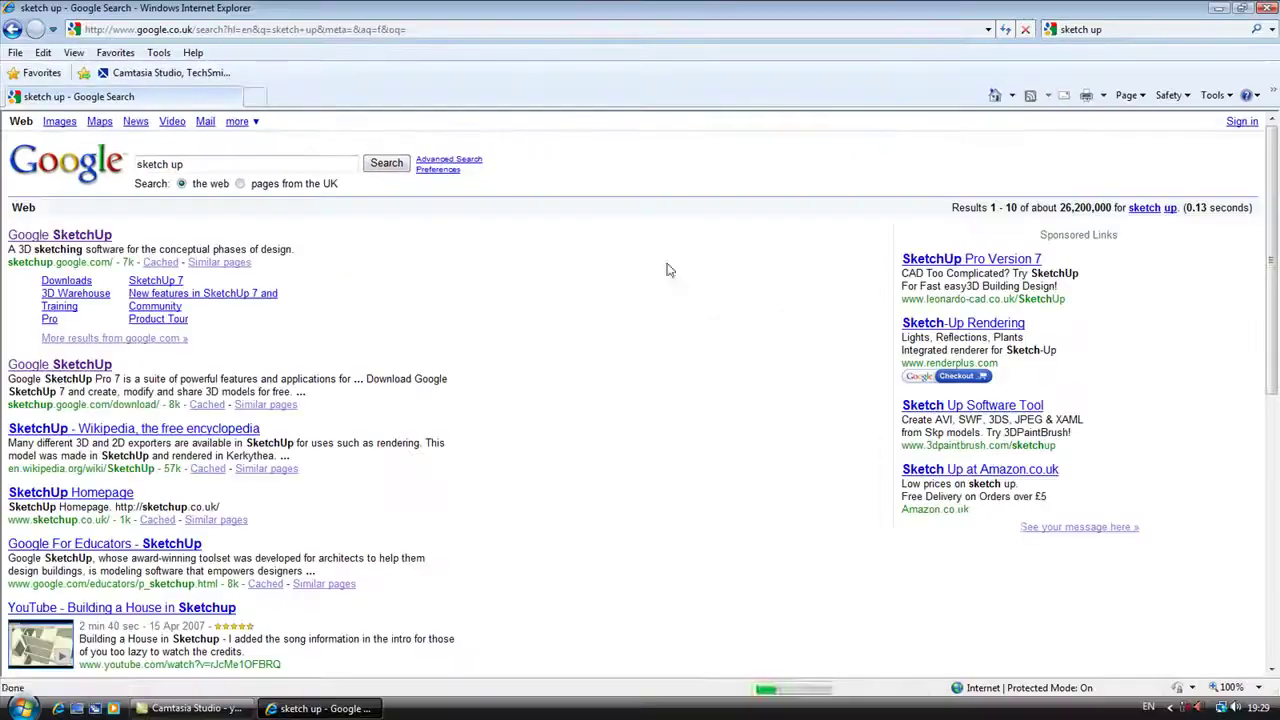
- Go from the Google SketchUp result to the free SketchUp 7 download page
left_click(50, 240)
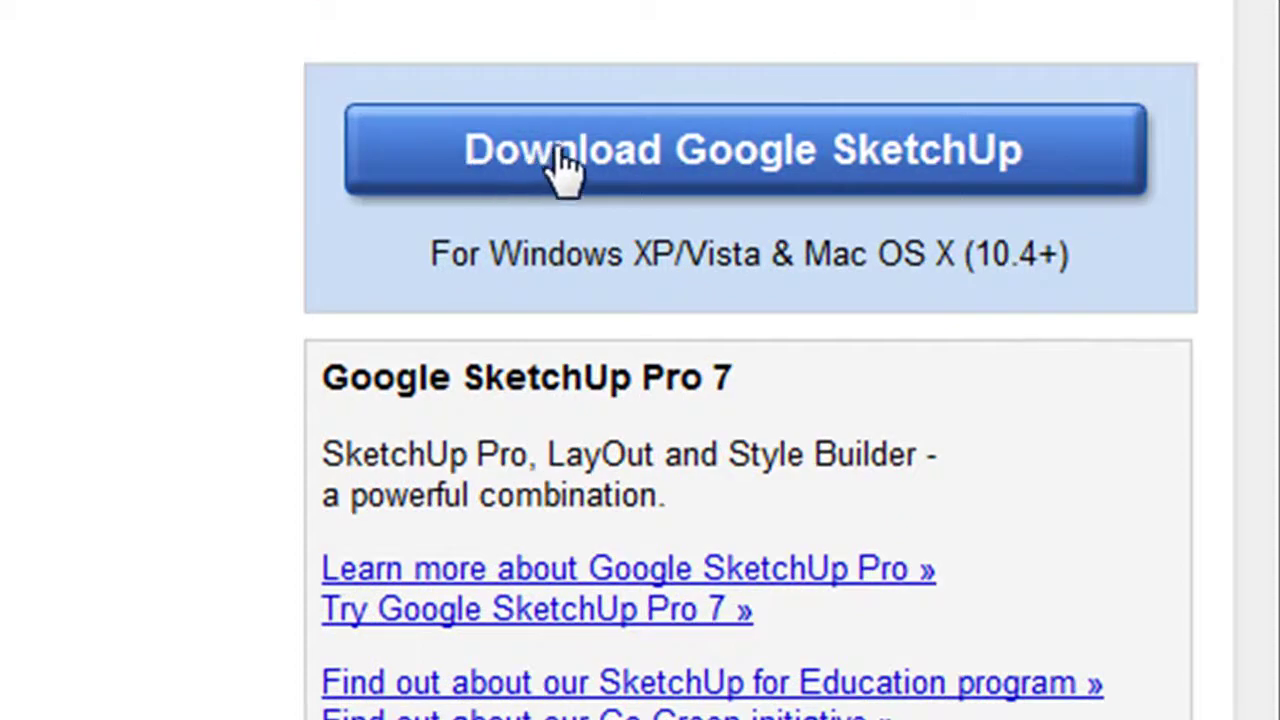
left_click(583, 180)
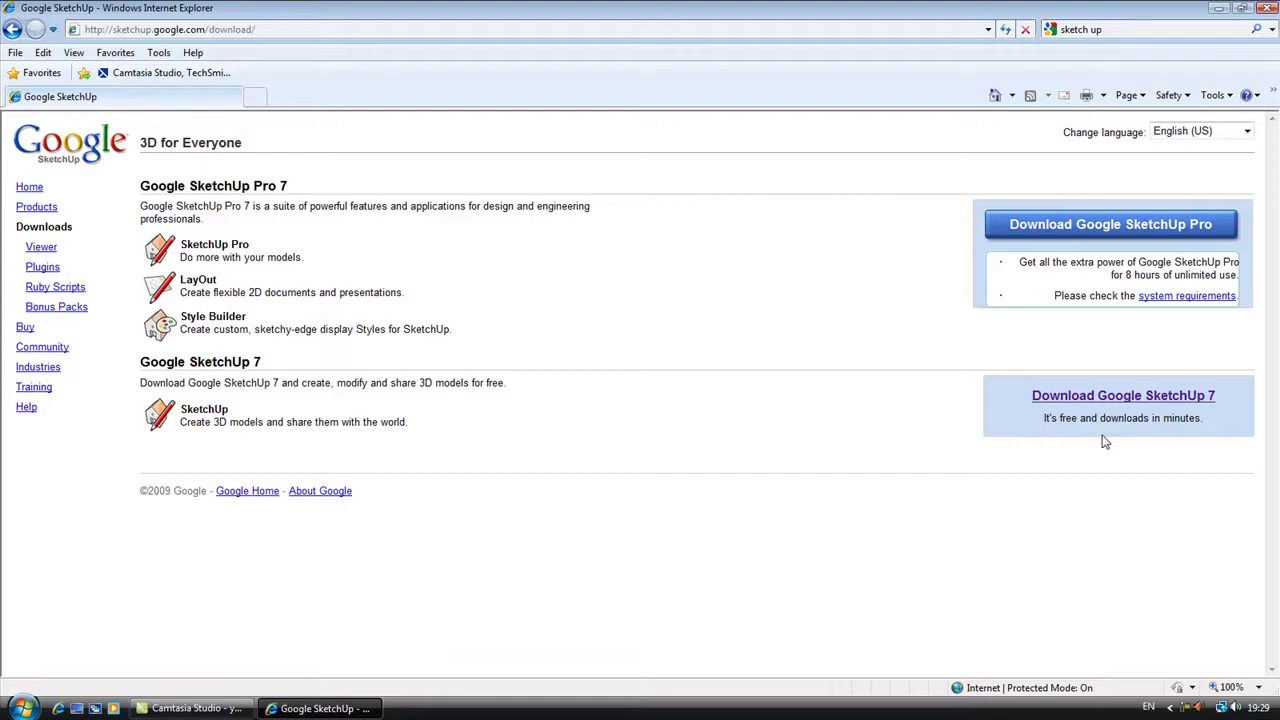
left_click(1089, 400)
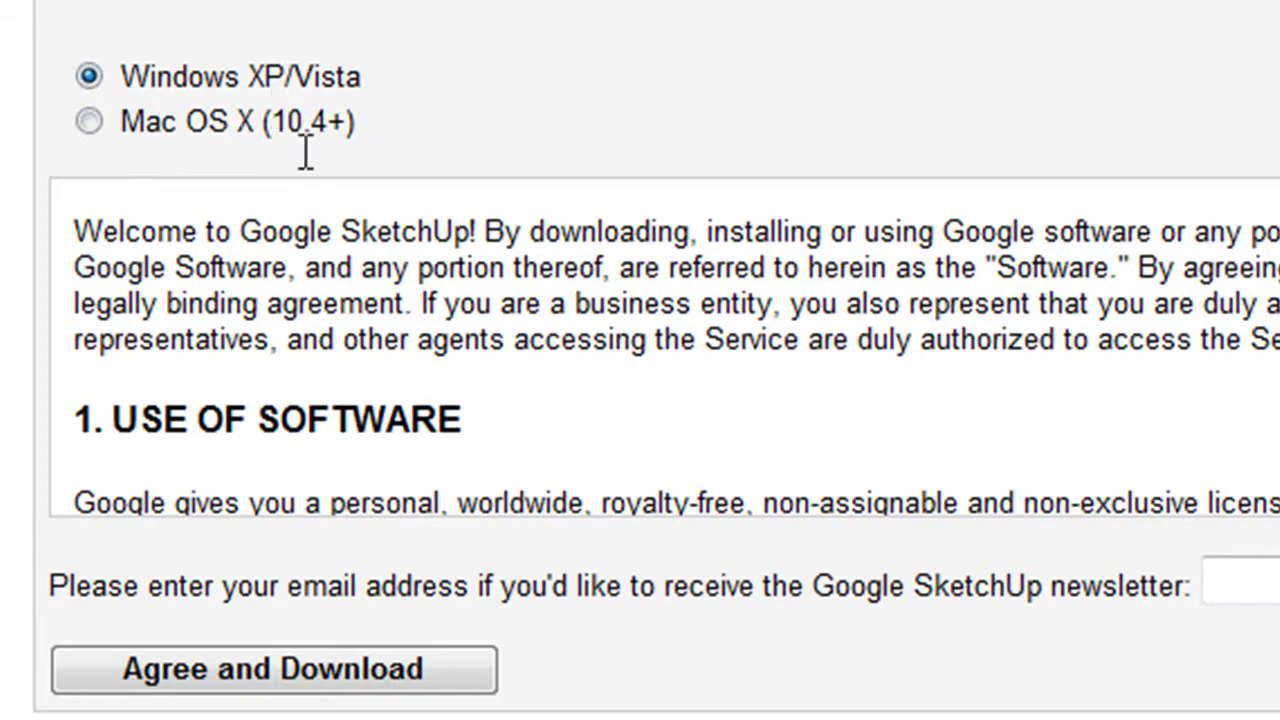
- Agree to the SketchUp 7 terms, cancel the installer download, and close Internet Explorer
left_click(232, 683)
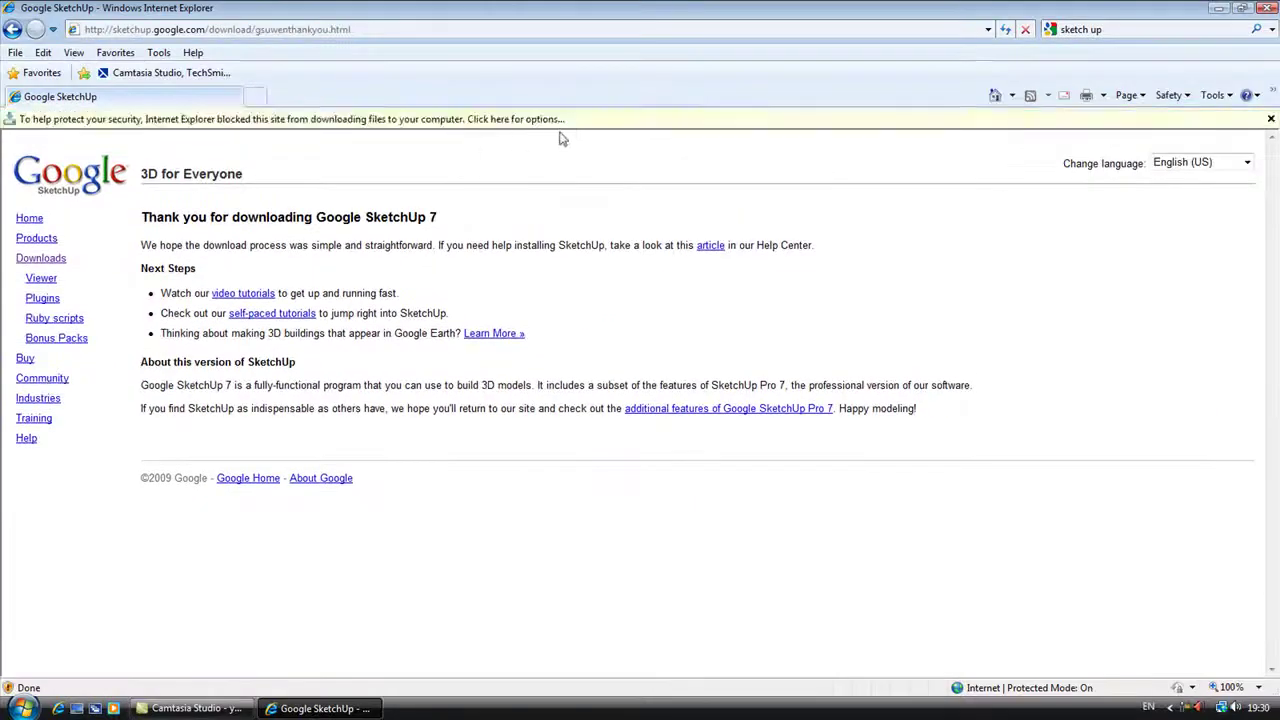
left_click(573, 122)
left_click(604, 137)
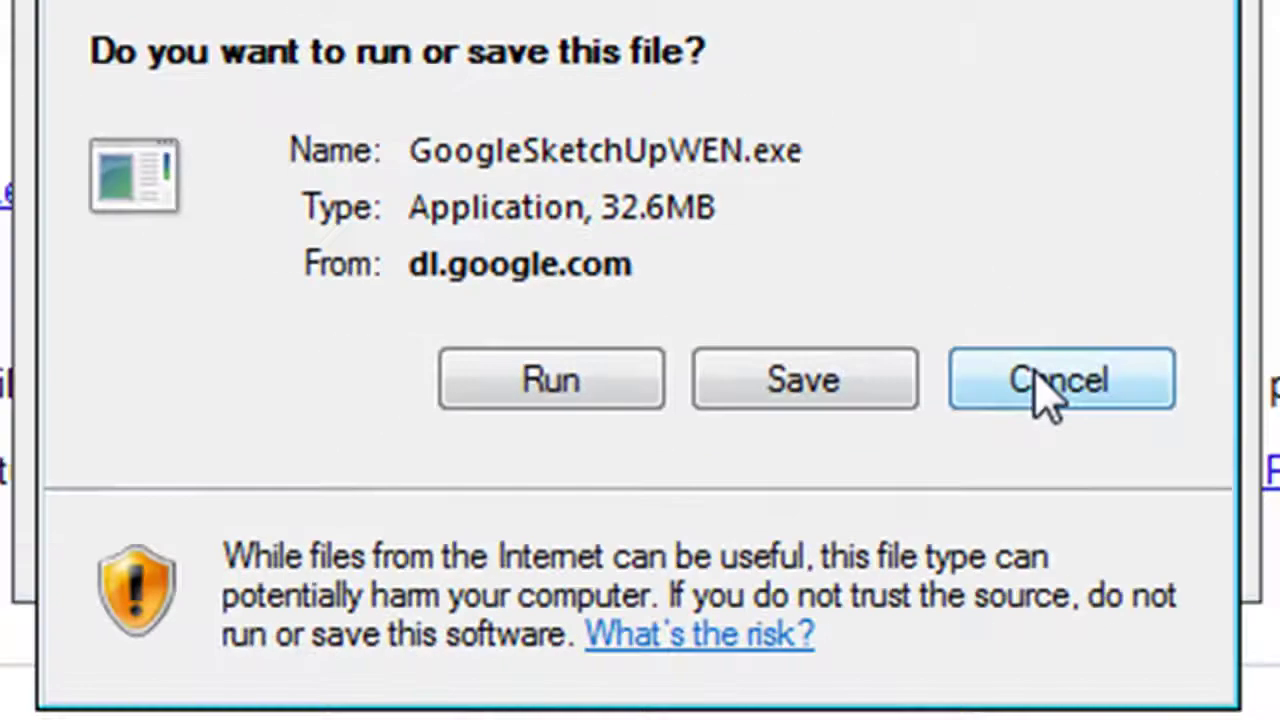
left_click(1169, 405)
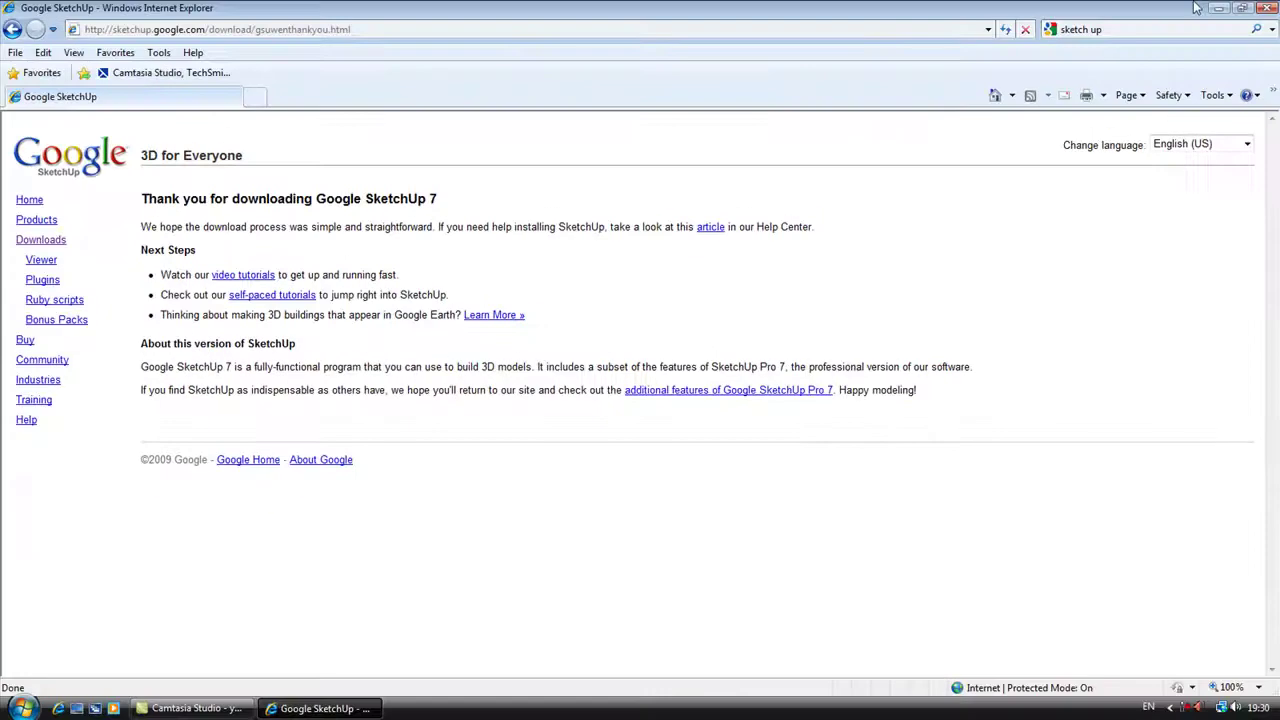
left_click(1272, 8)
- Launch SketchUp 7 from the Start menu, close the Materials panel, and reposition the view
left_click(14, 705)
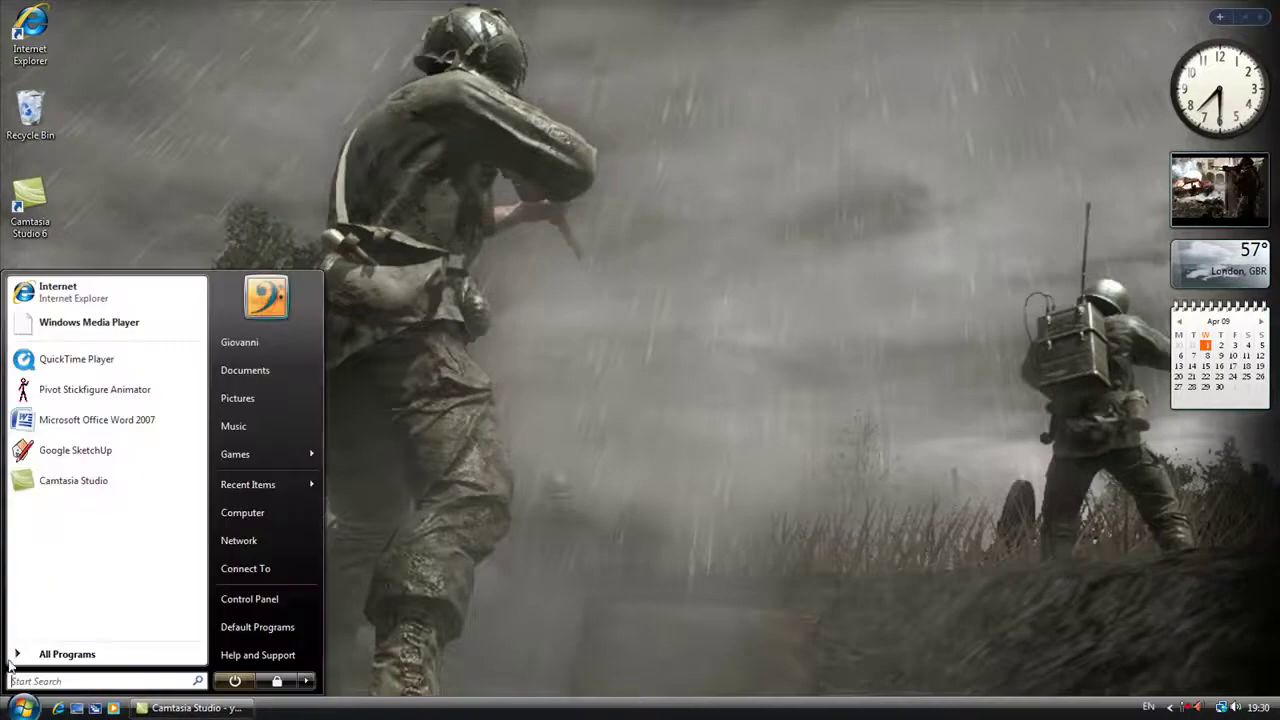
left_click(84, 428)
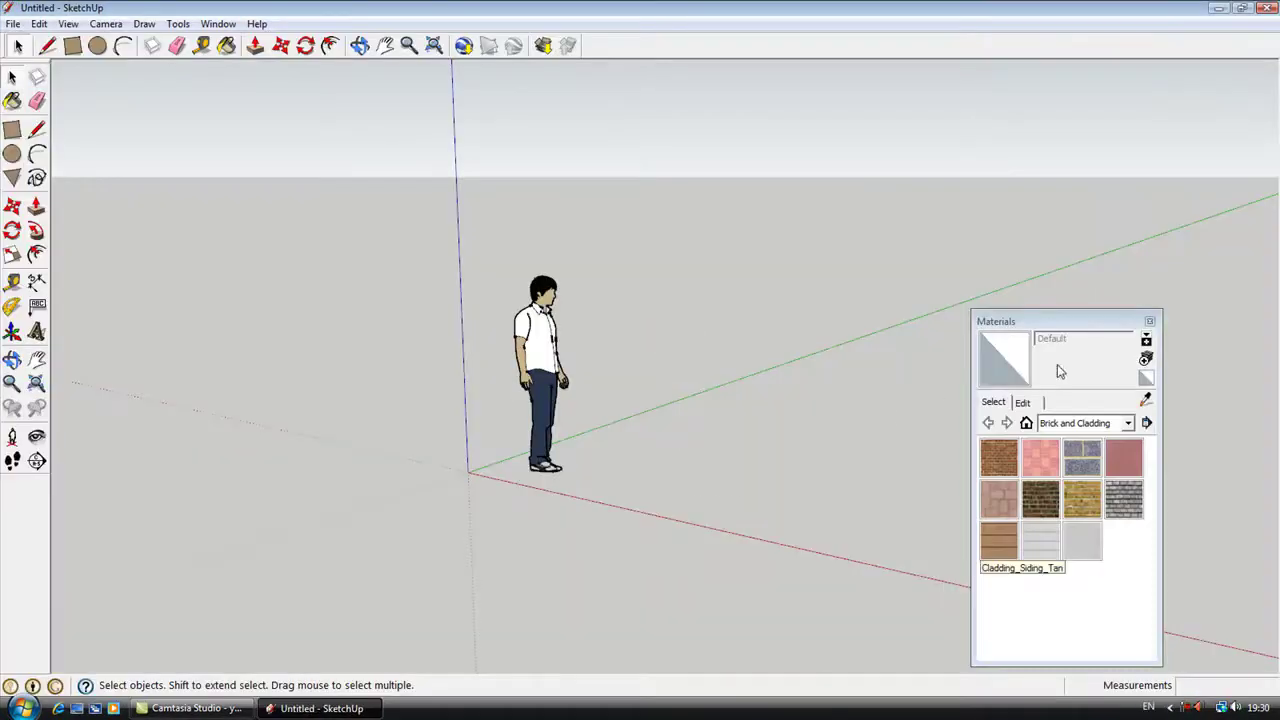
left_click(1157, 321)
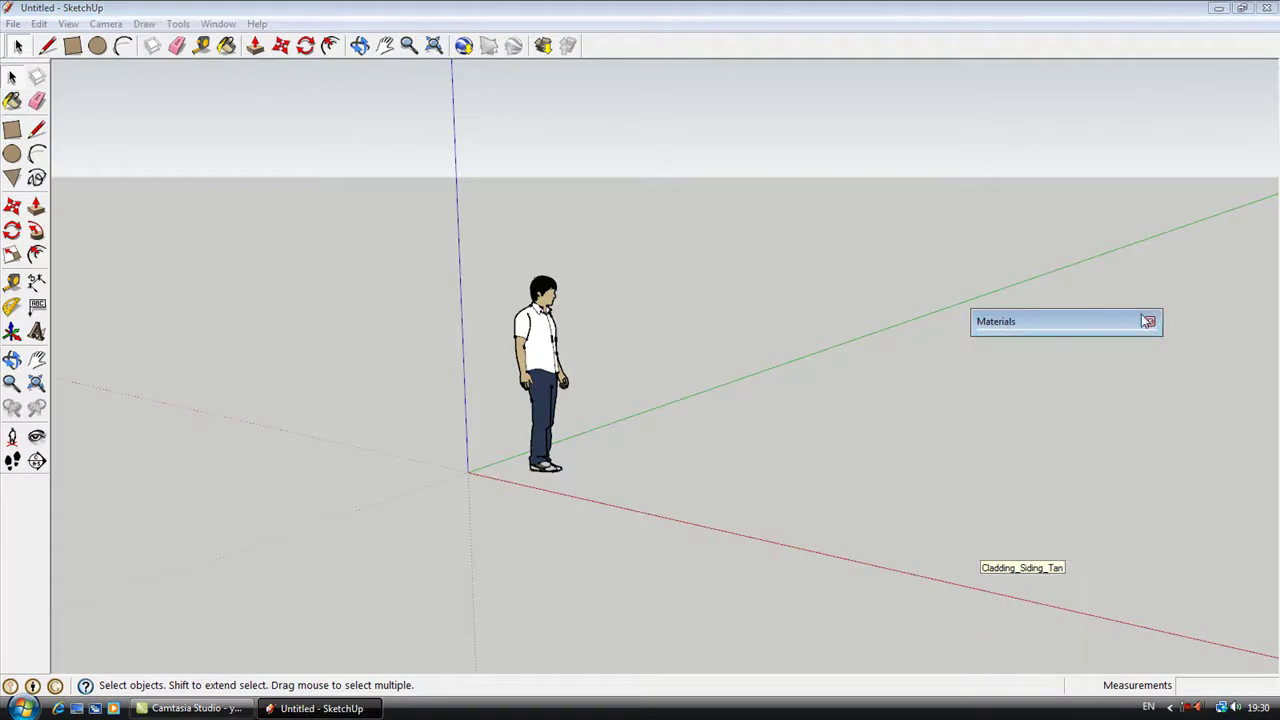
left_click(1148, 321)
left_click(384, 45)
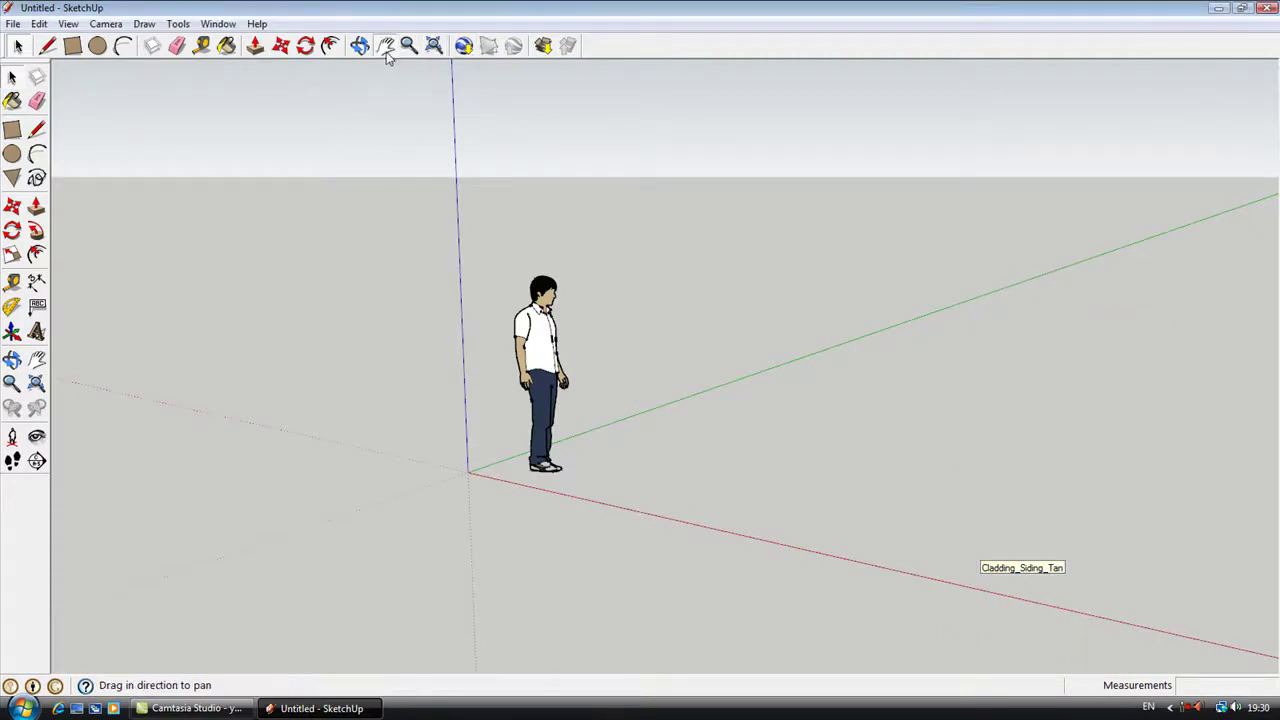
left_click_drag(612, 414, 449, 543)
middle_click_drag(449, 543, 734, 480)
left_click_drag(474, 527, 360, 531)
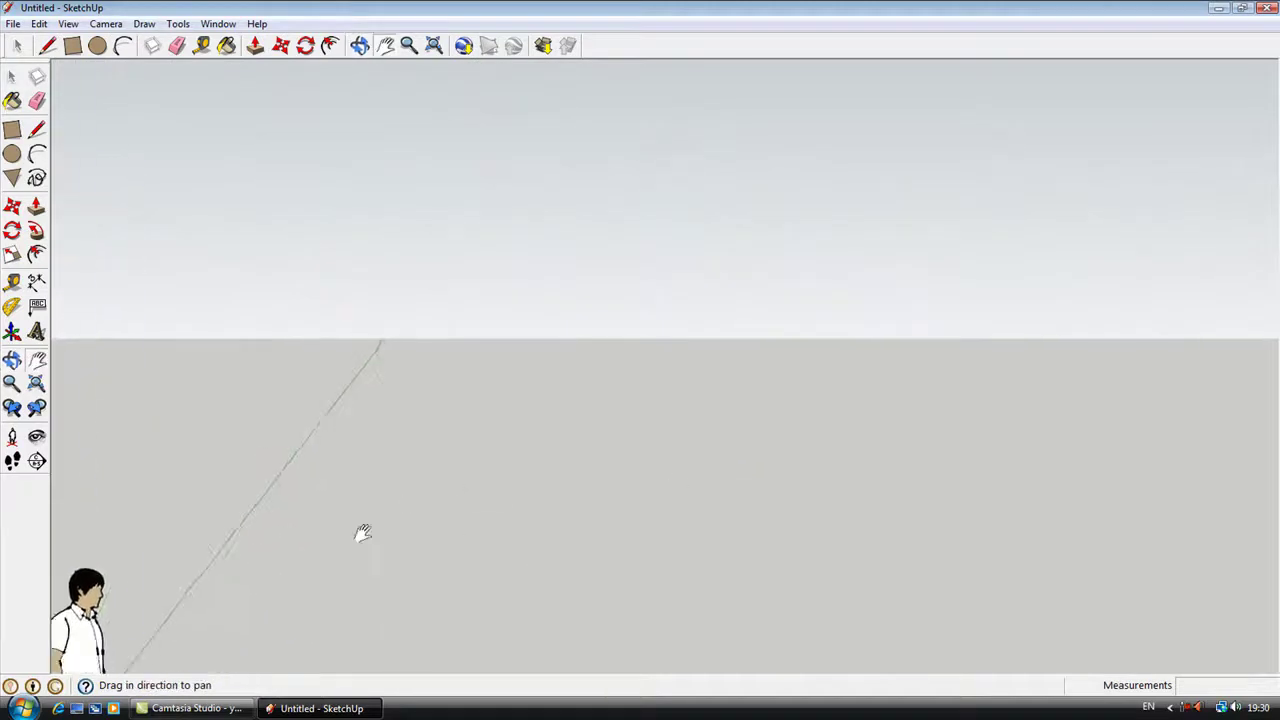
middle_click_drag(360, 531, 274, 463)
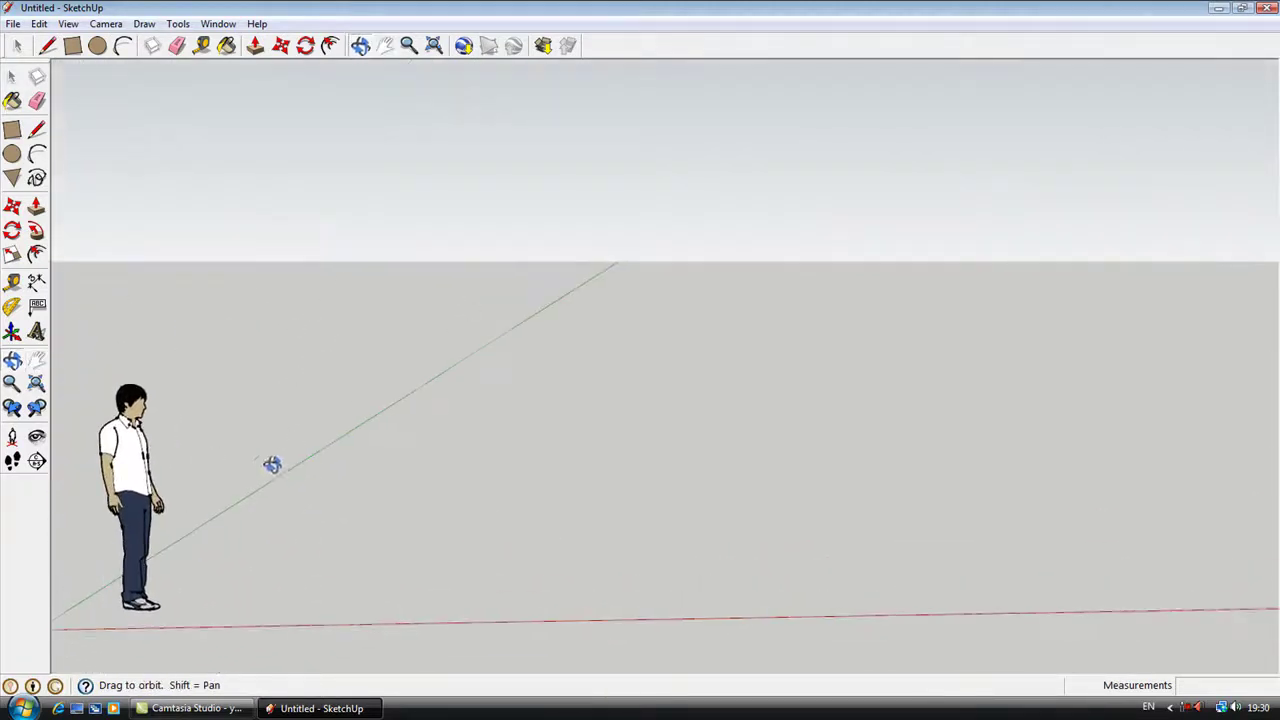
- Draw a rectangle on the ground beside the standing figure
left_click(72, 50)
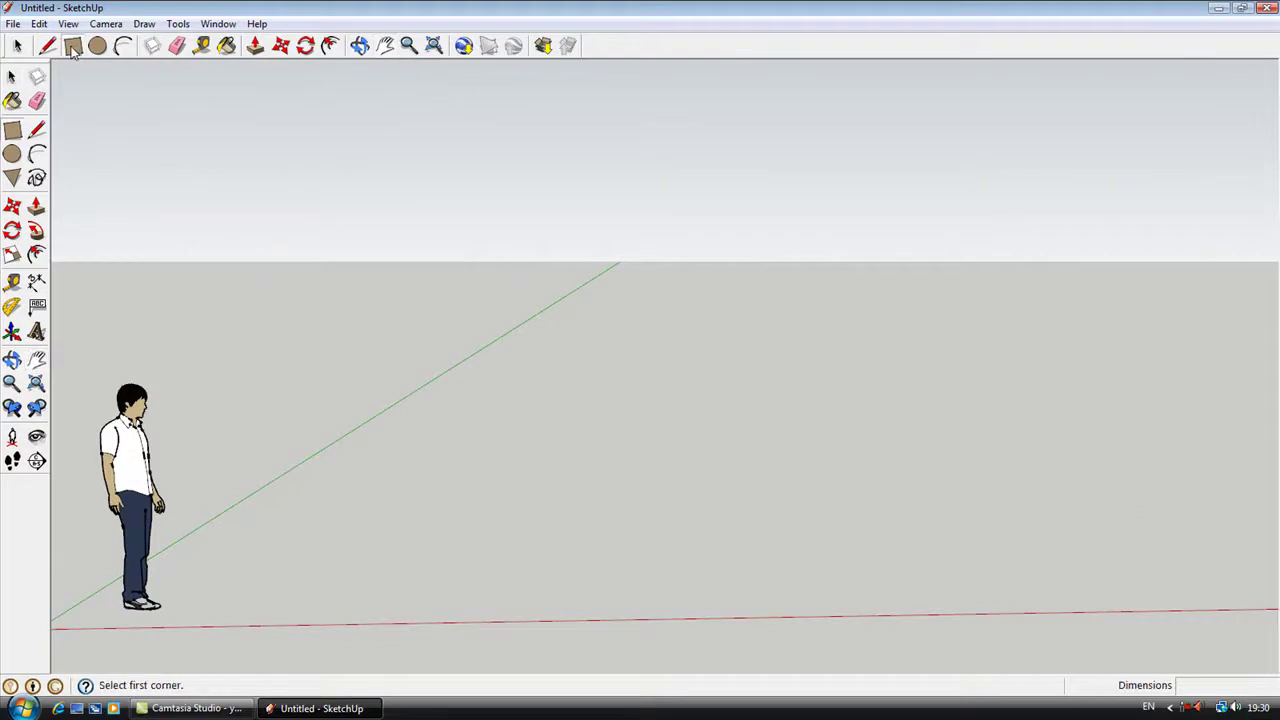
left_click(286, 538)
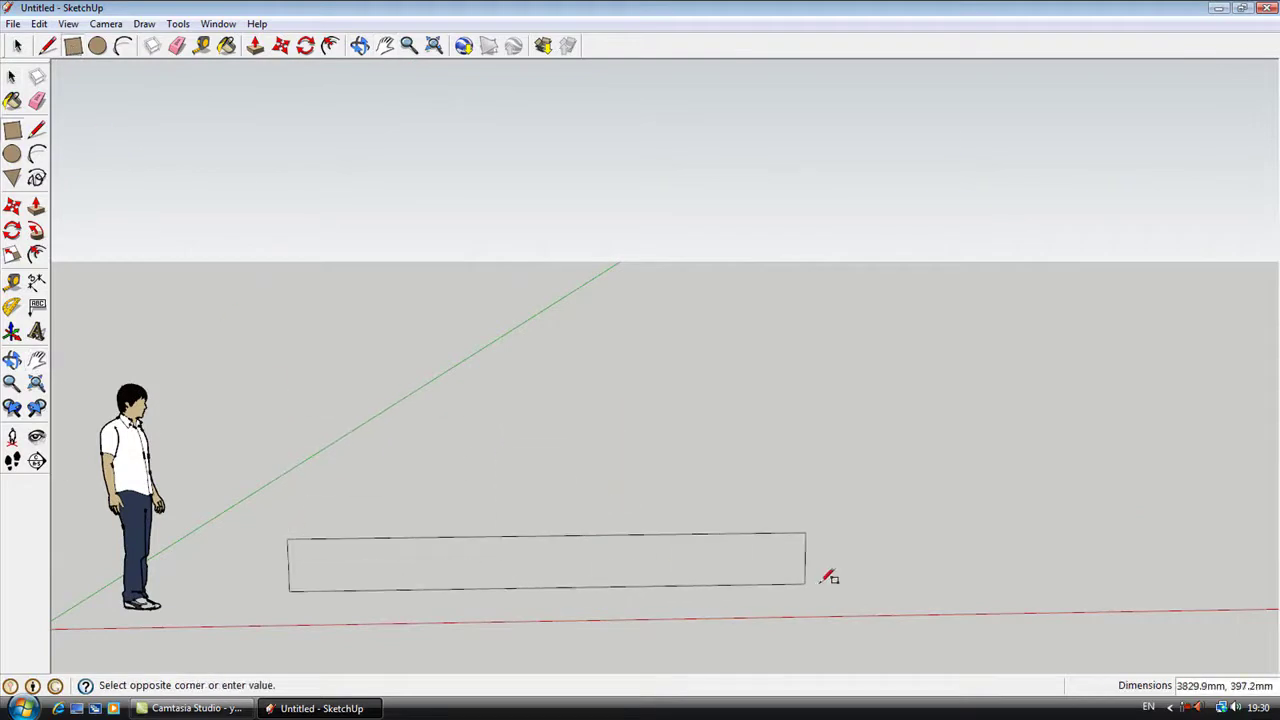
left_click(978, 316)
middle_click_drag(889, 363, 254, 395)
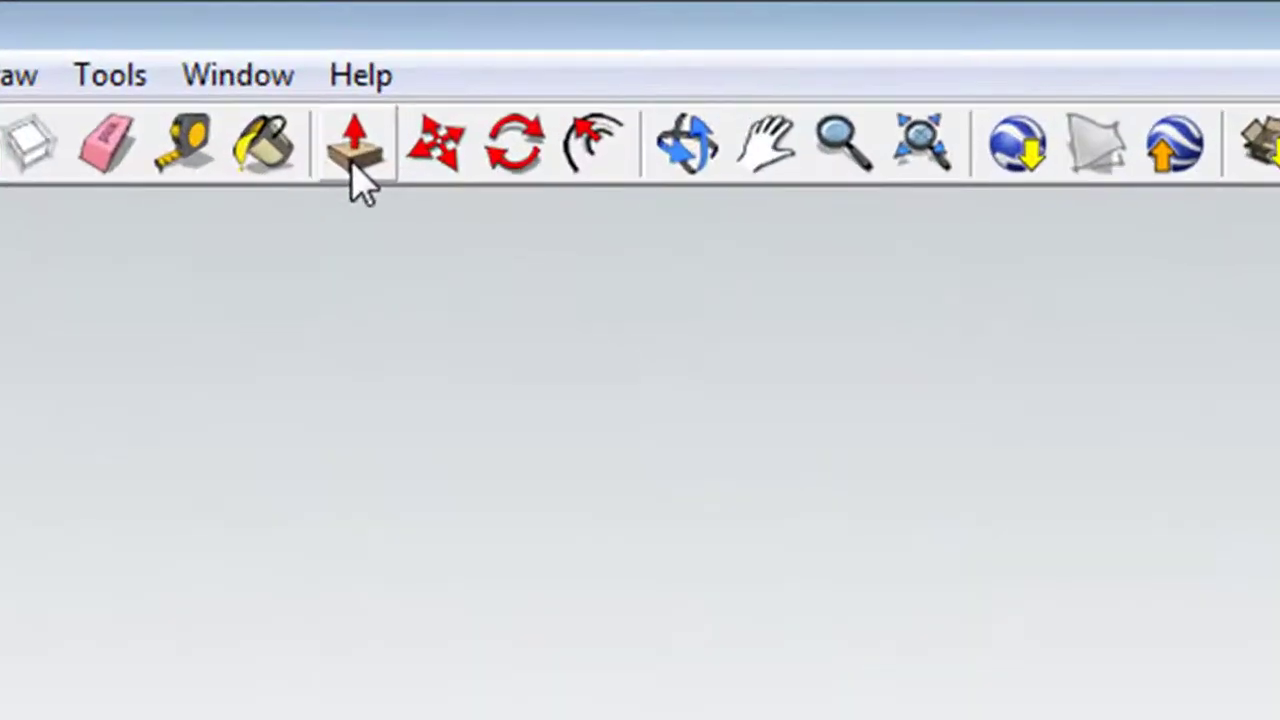
- Push/pull the rectangle up into a box about 5161 mm tall
left_click(352, 165)
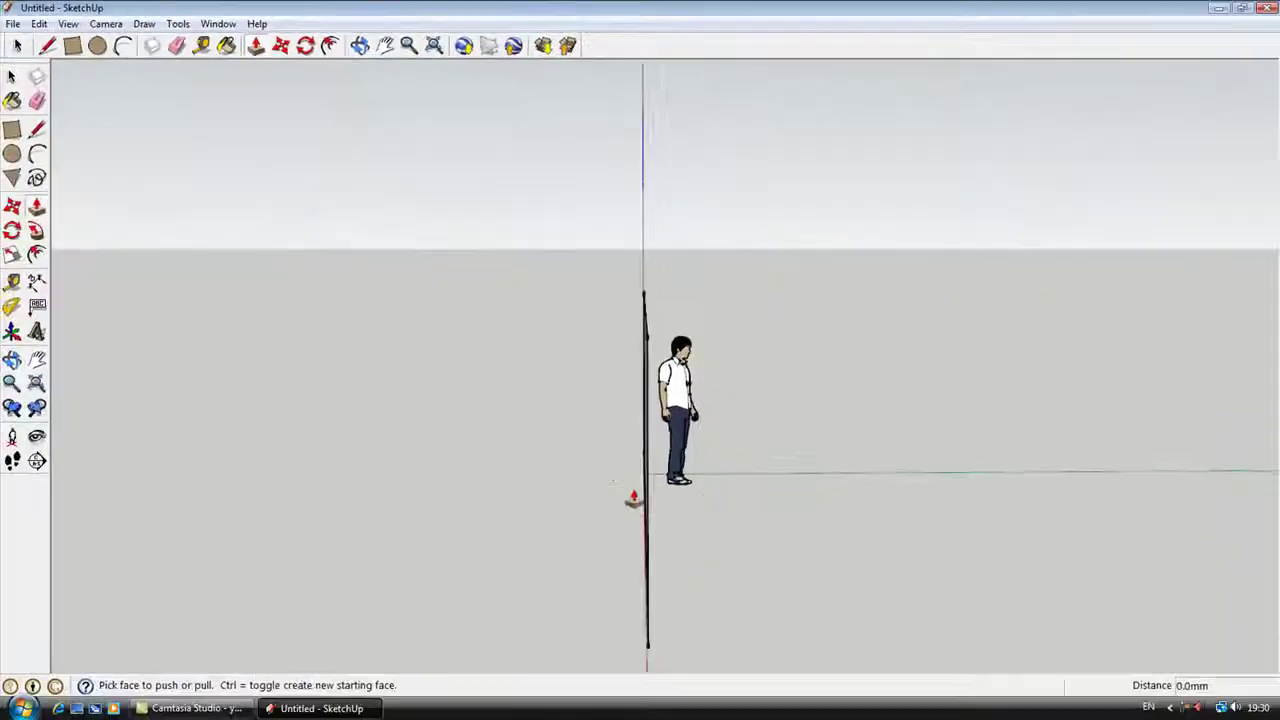
middle_click_drag(633, 500, 649, 403)
left_click_drag(649, 403, 1268, 431)
middle_click_drag(1014, 423, 773, 408)
left_click(384, 45)
left_click_drag(773, 437, 543, 434)
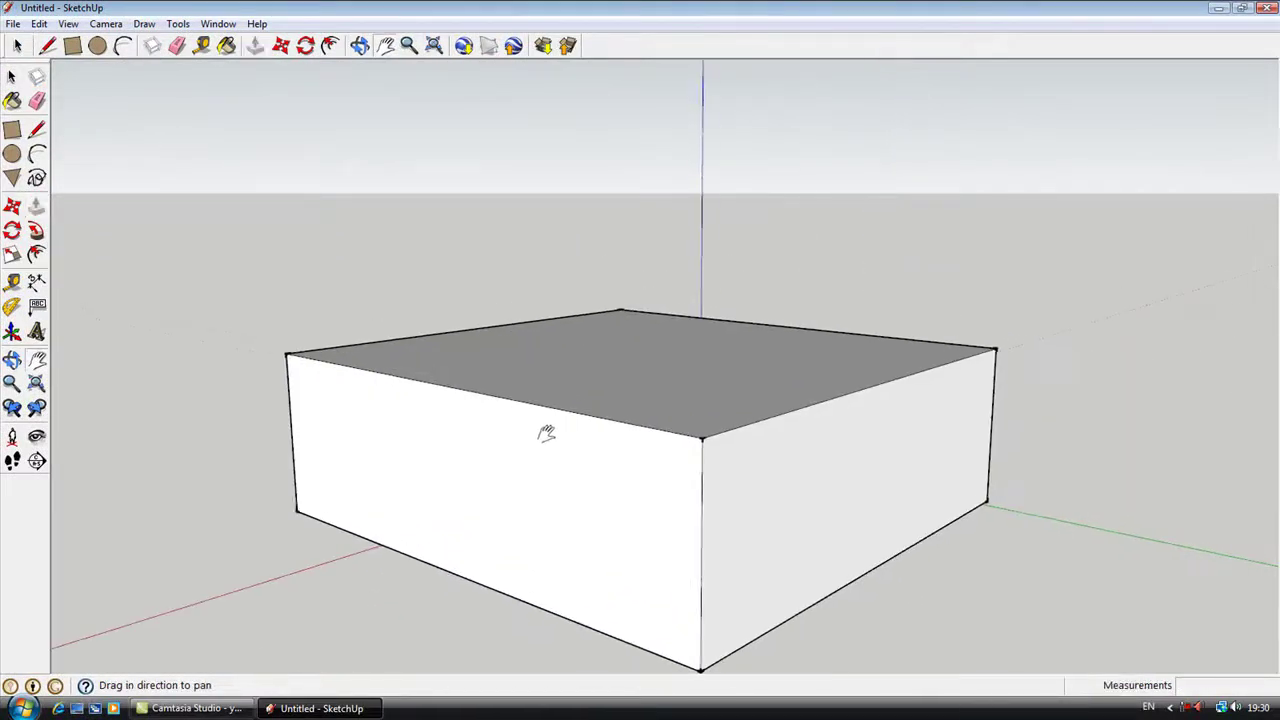
middle_click_drag(543, 434, 30, 10)
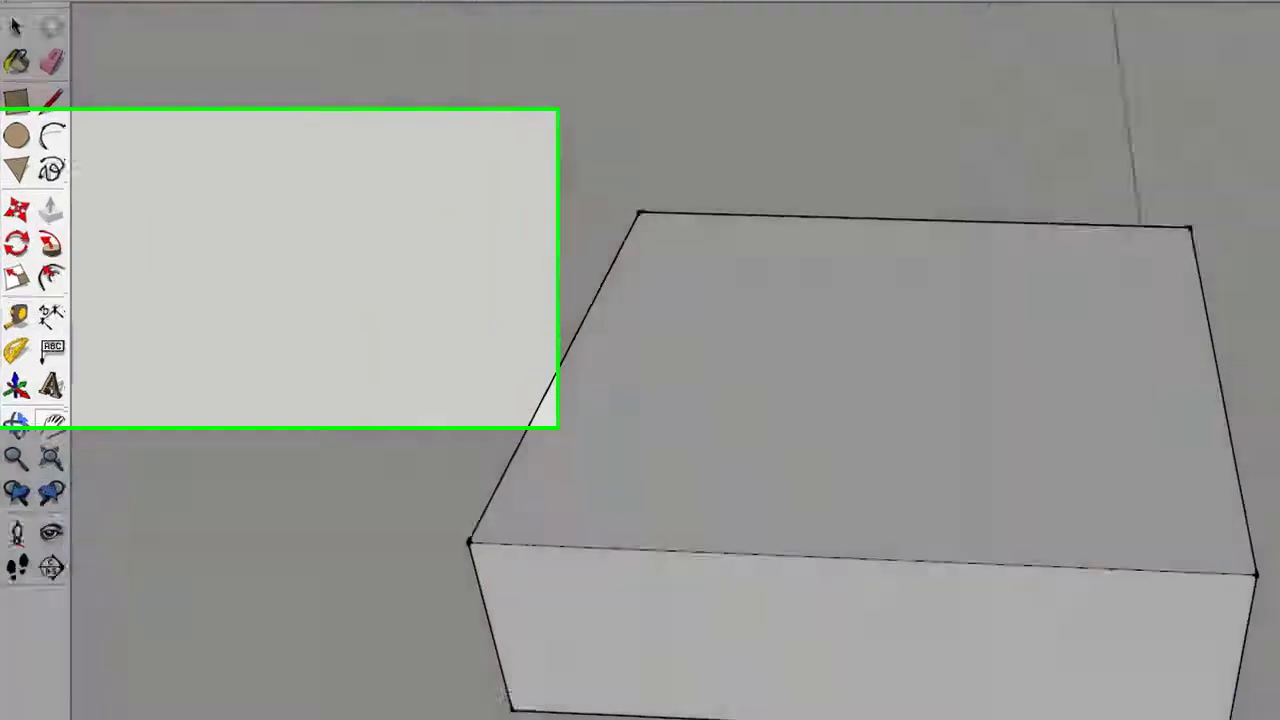
- Open the 3D Warehouse window from the File menu
left_click(14, 23)
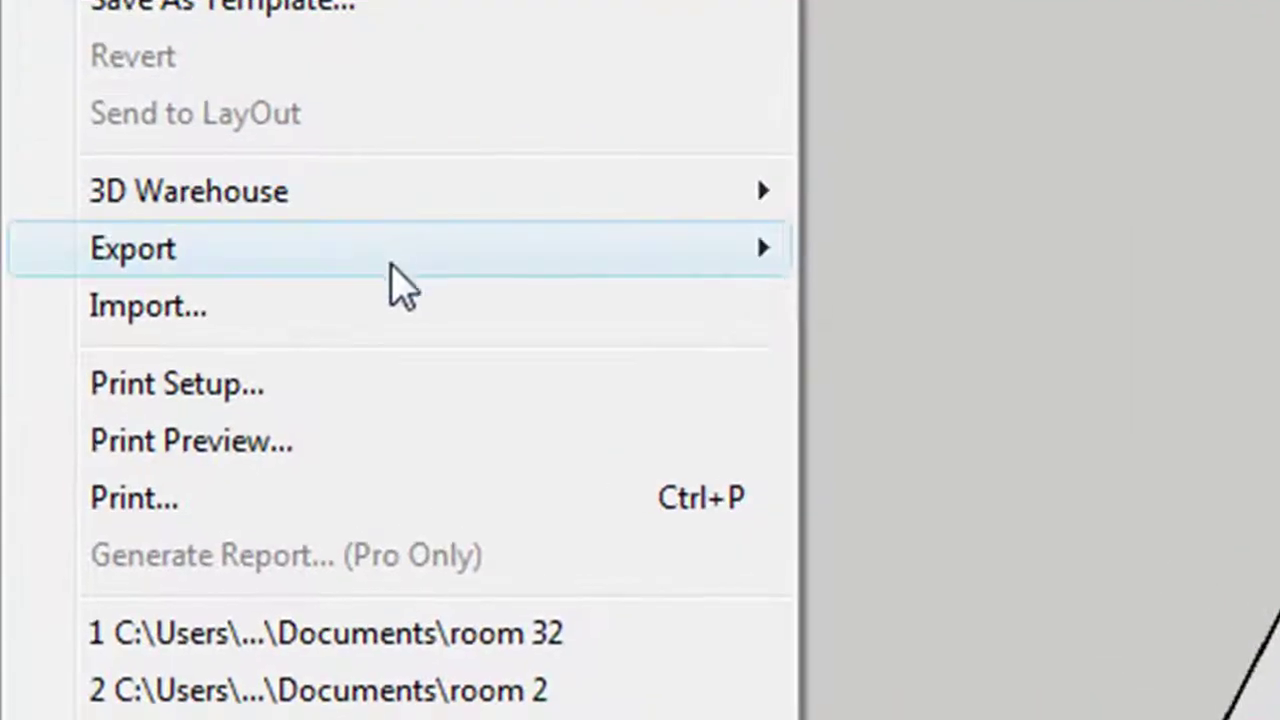
mouse_move(210, 2)
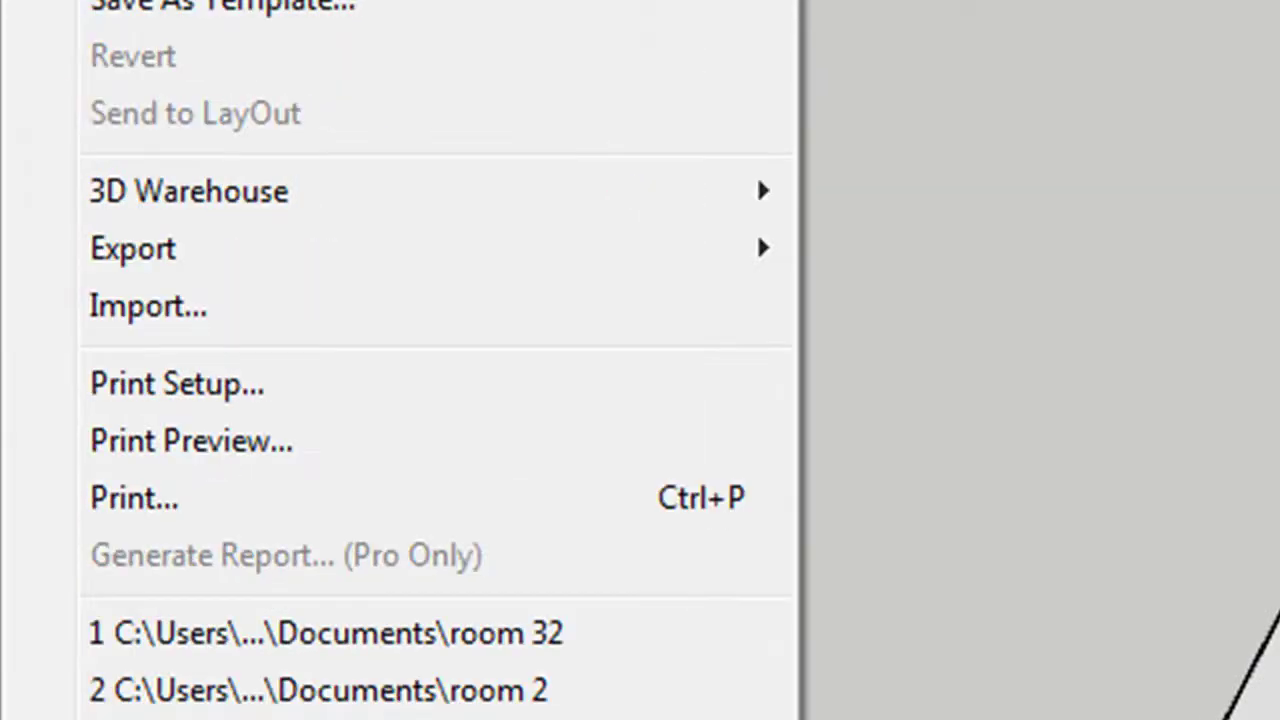
mouse_move(347, 201)
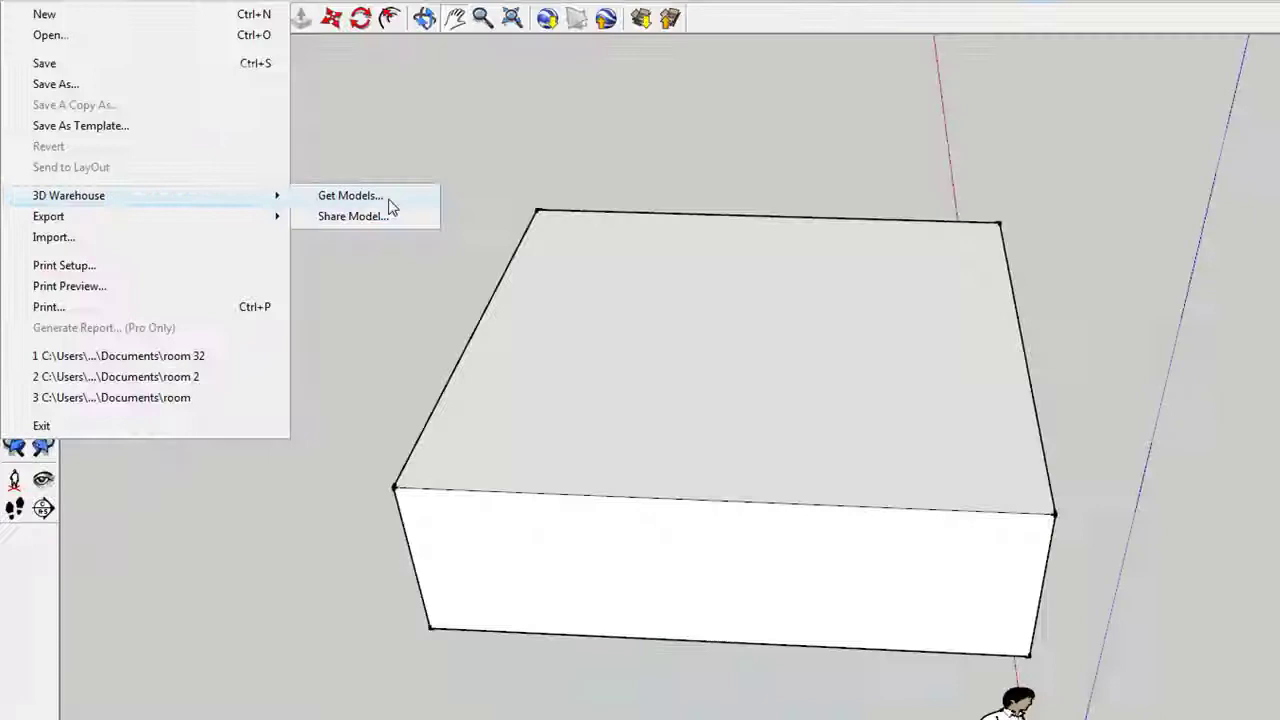
left_click(953, 195)
left_click_drag(729, 105, 739, 79)
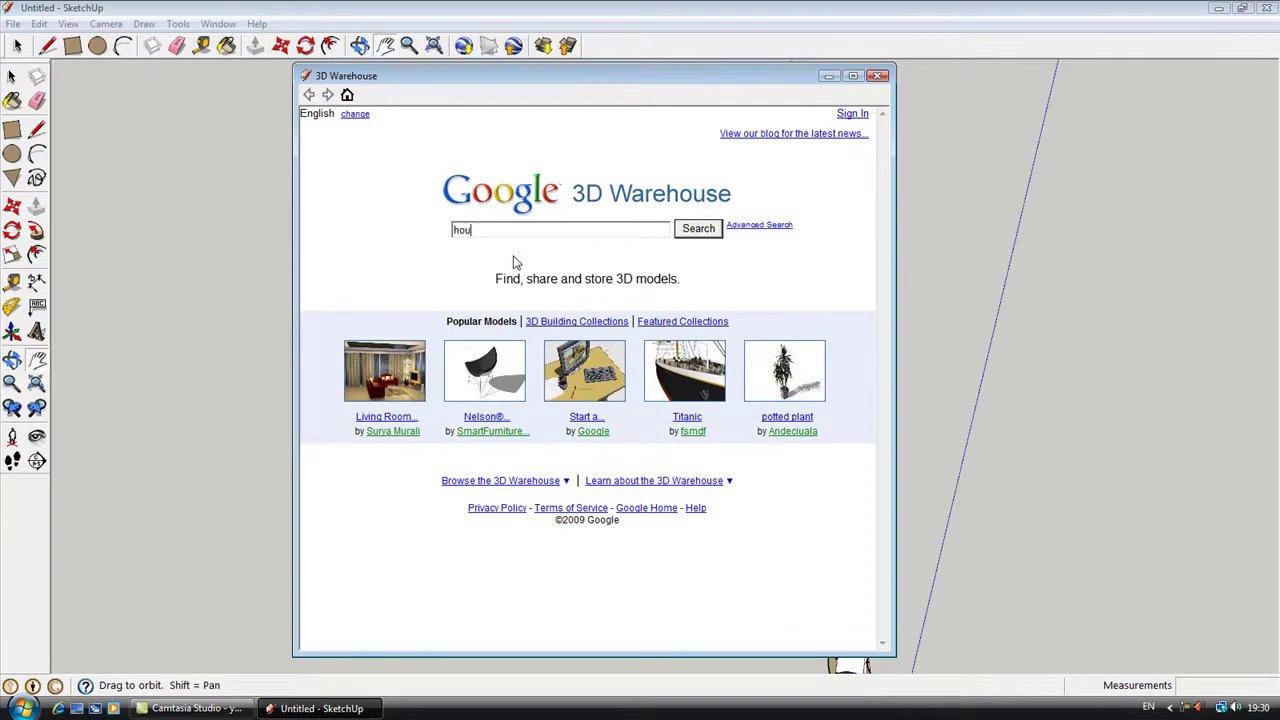
- Search for 'house' and download the shotgun-style House model into the scene
key("Return")
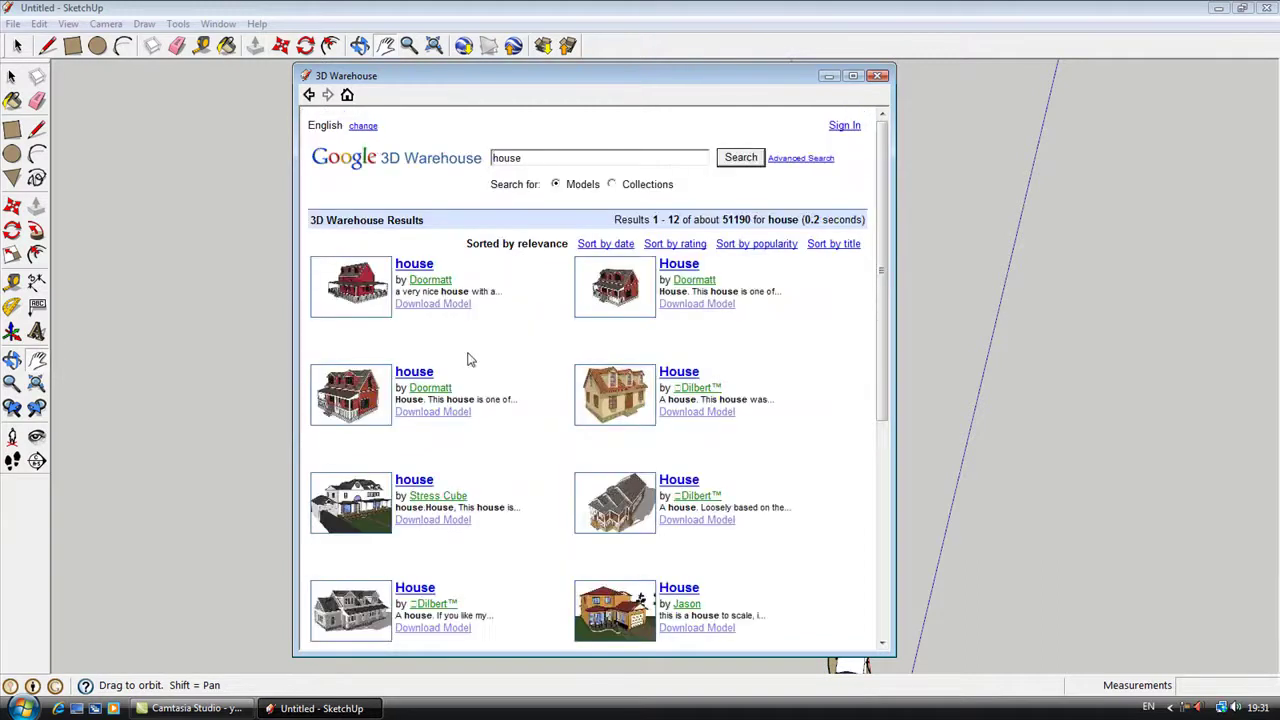
scroll(489, 378, "down", 3)
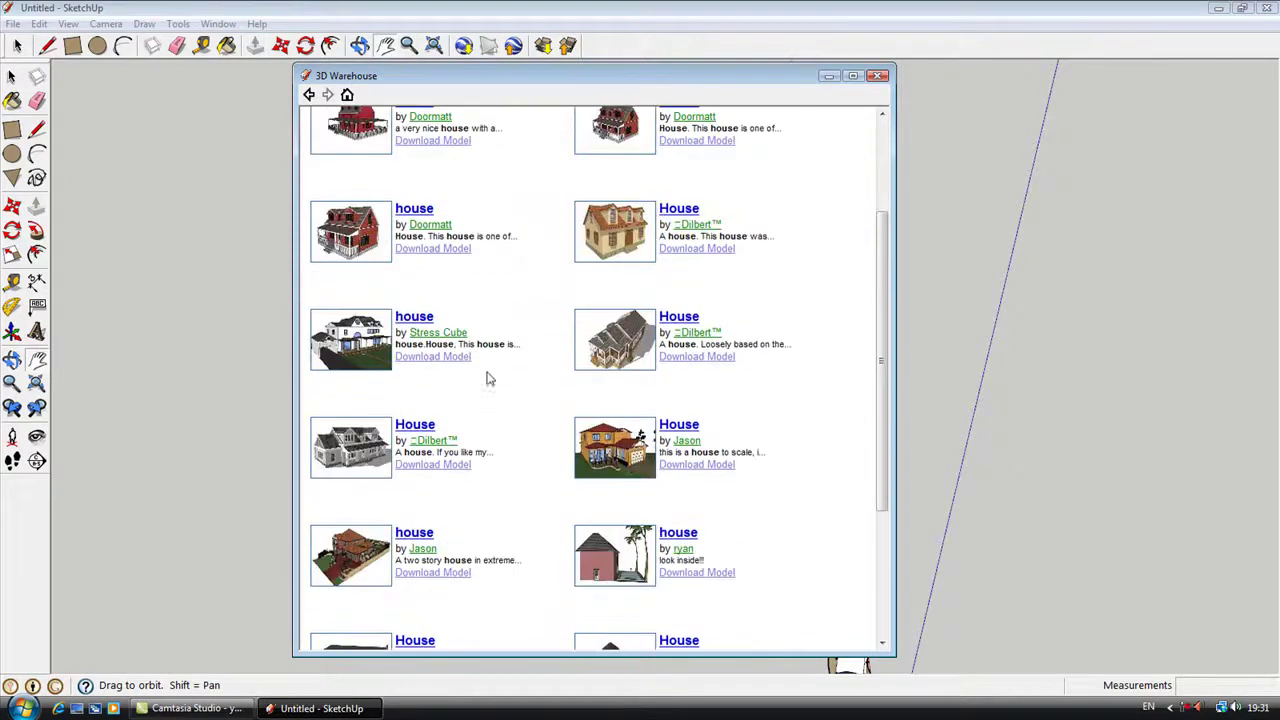
left_click(632, 342)
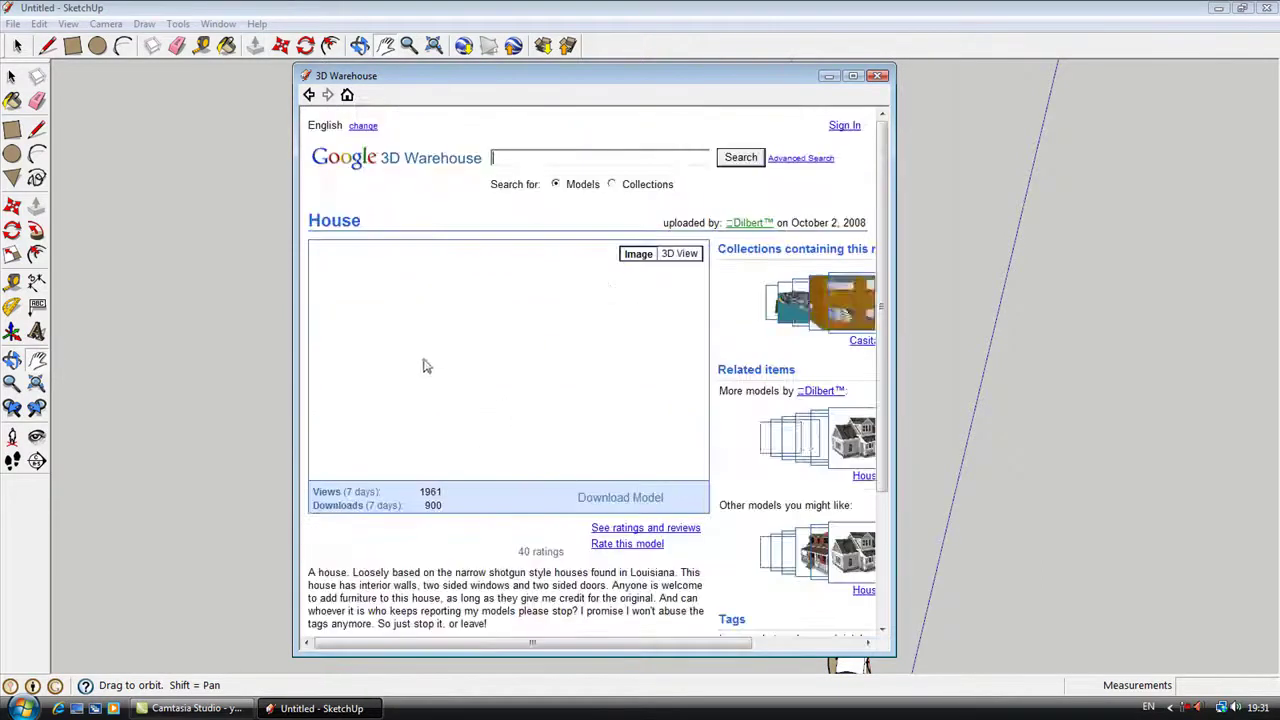
left_click(624, 497)
left_click(552, 401)
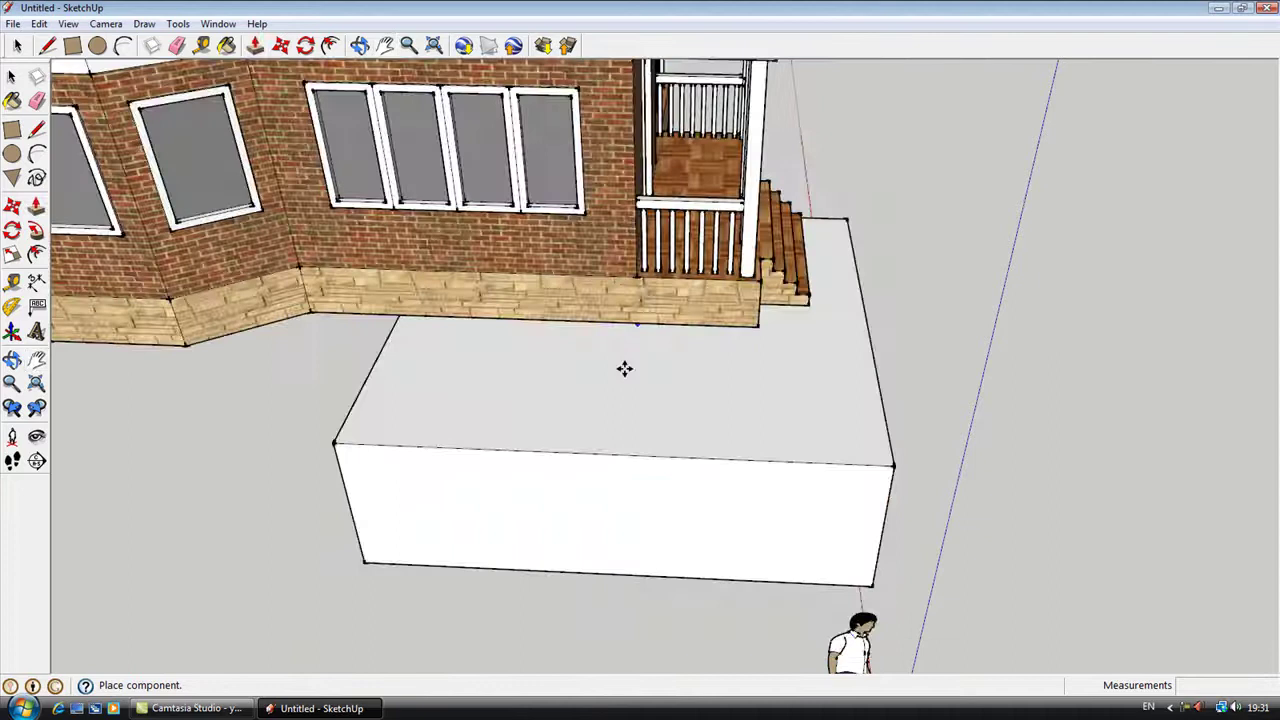
- Drop the brick house beside the white box, check it, then return to Select
left_click(330, 292)
middle_click_drag(330, 292, 90, 225)
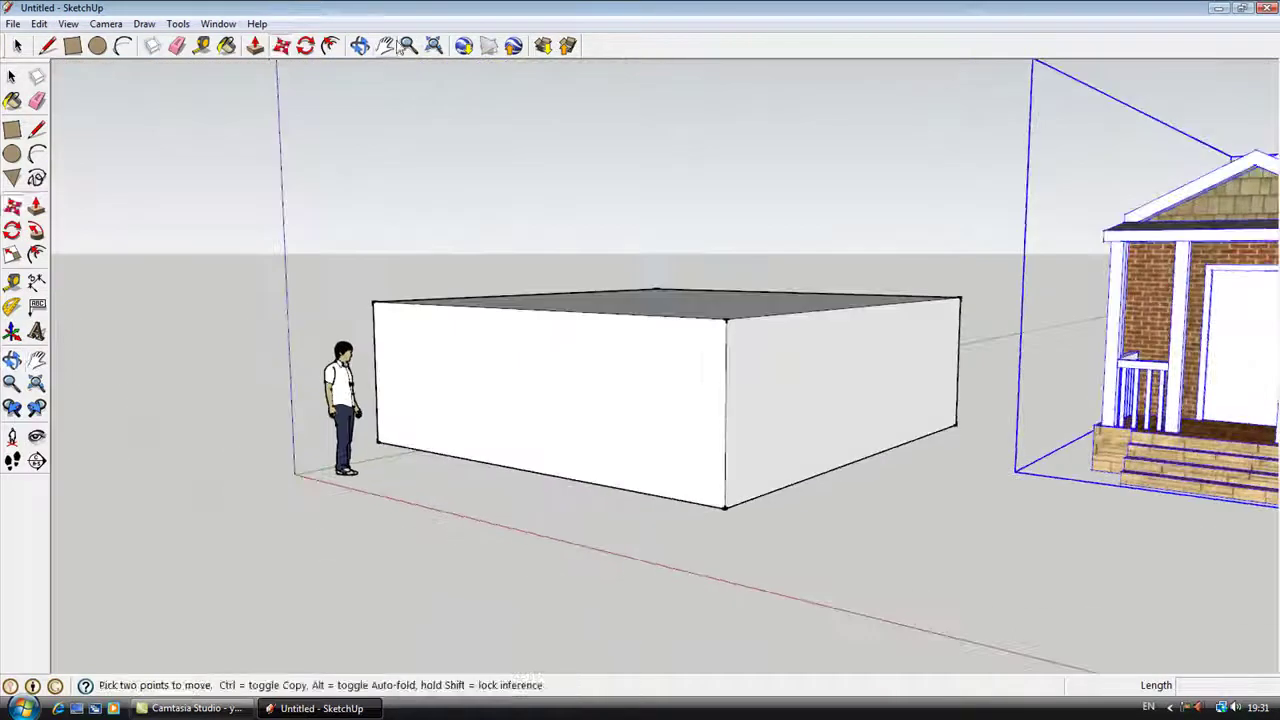
middle_click_drag(806, 449, 579, 577, "shift")
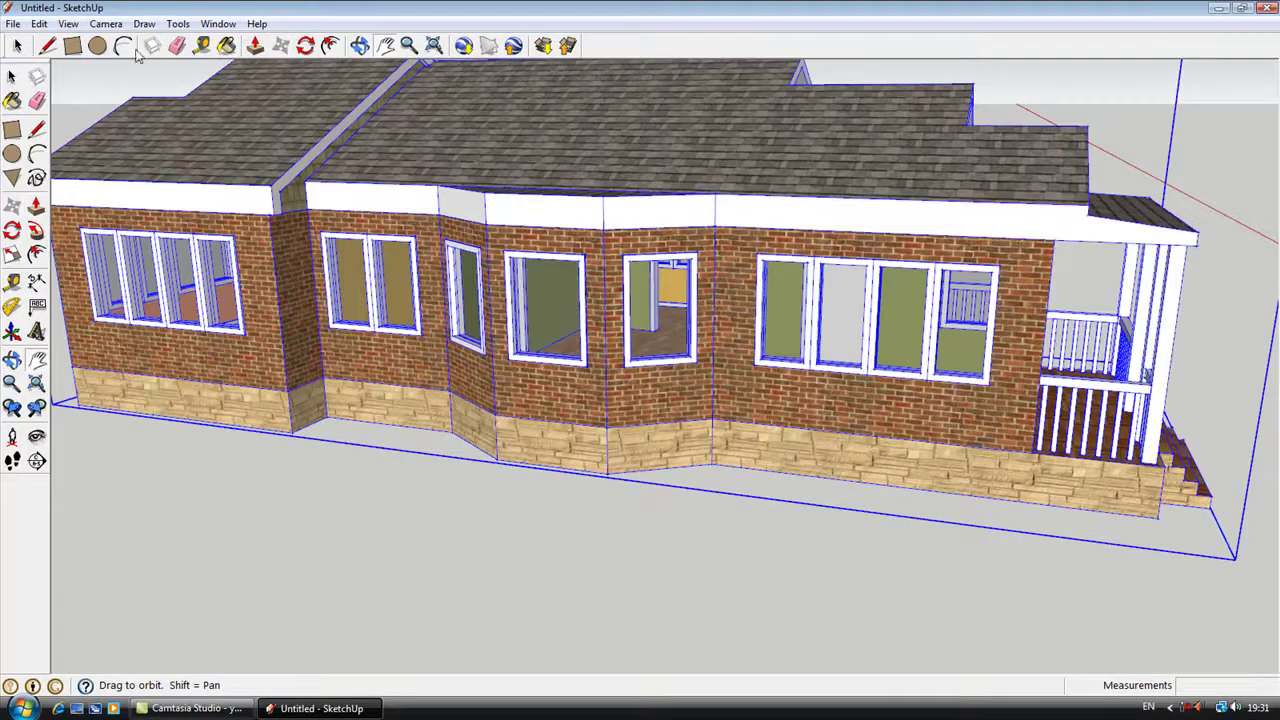
right_click(578, 392)
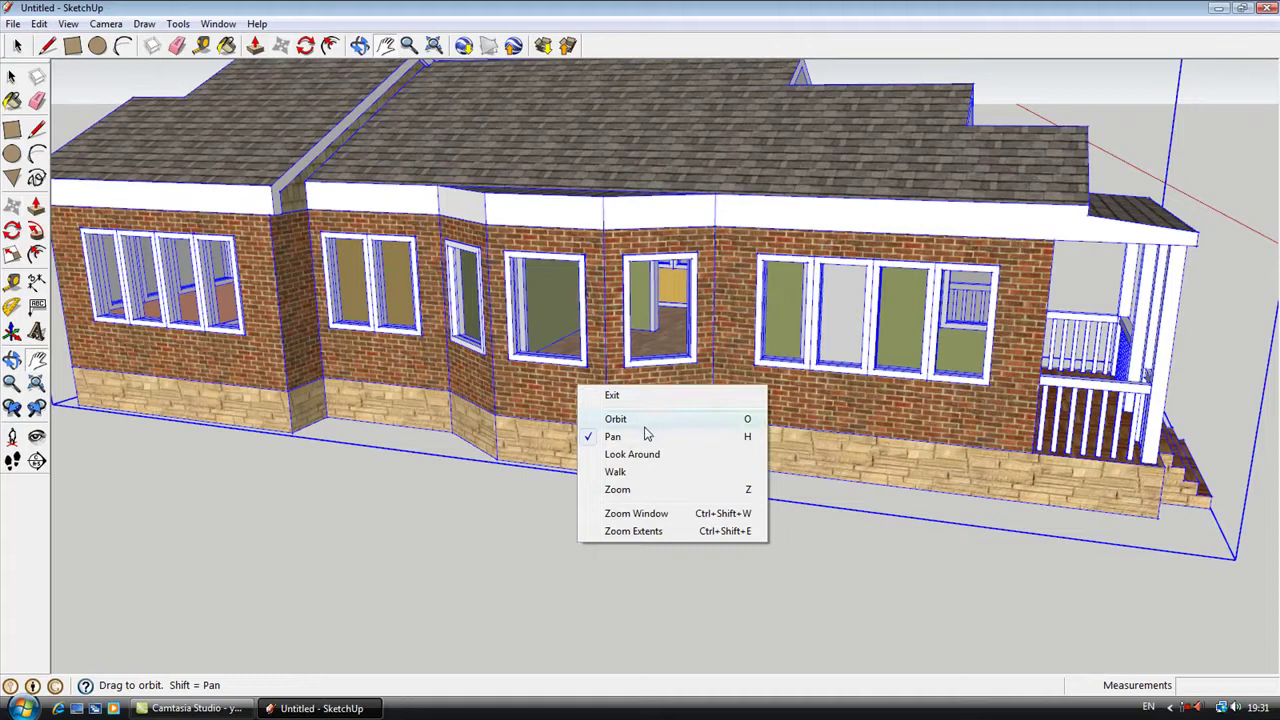
left_click(409, 571)
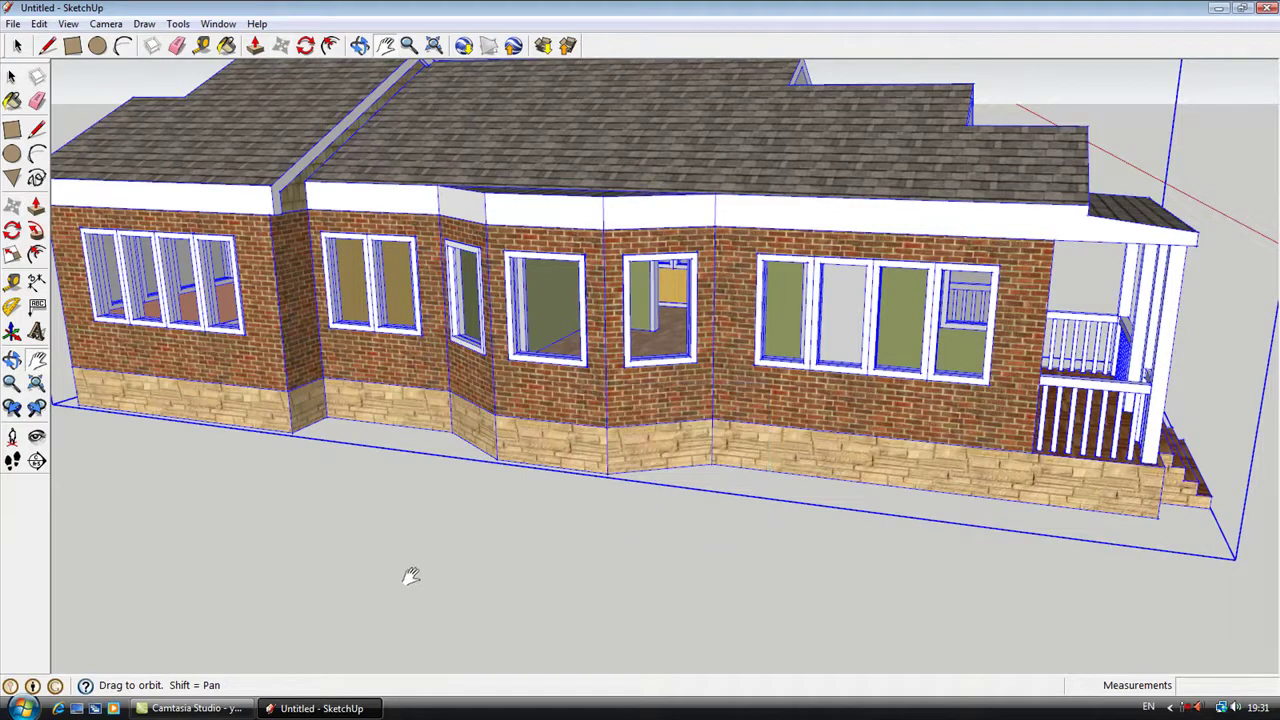
left_click(18, 45)
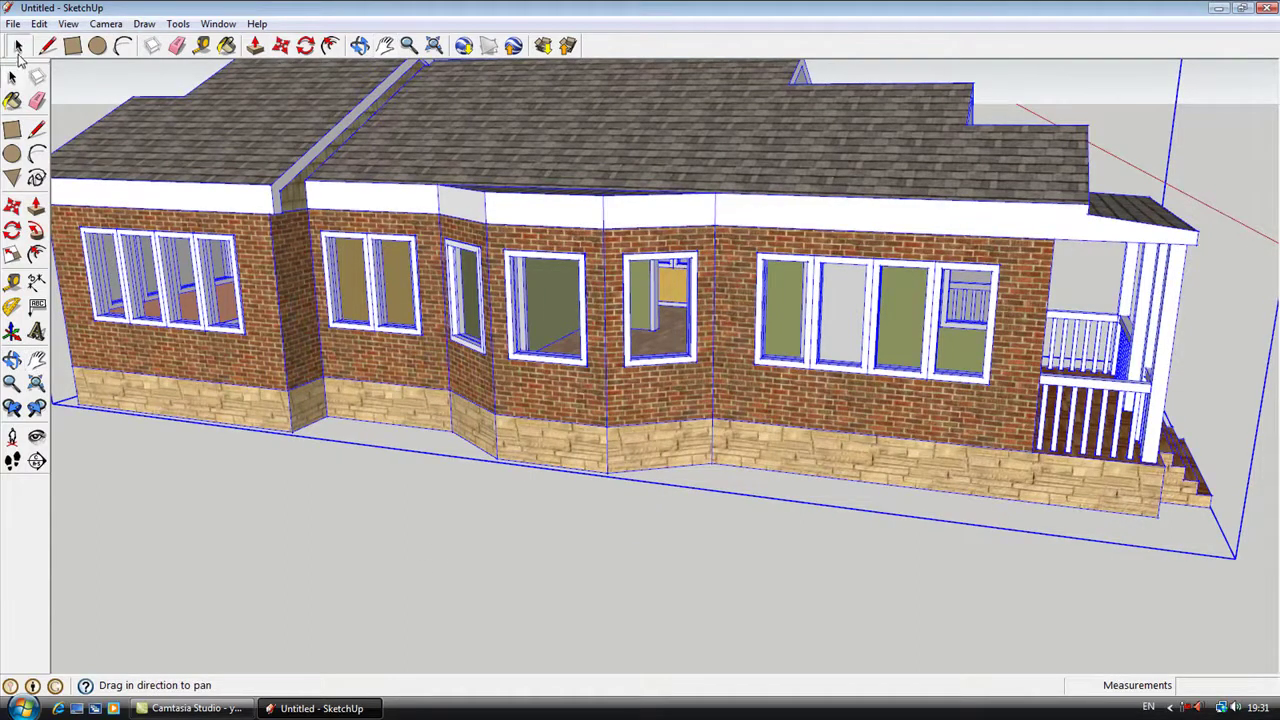
- Zoom in through a window and pan across to the green interior walls
scroll(535, 226, "up", 10)
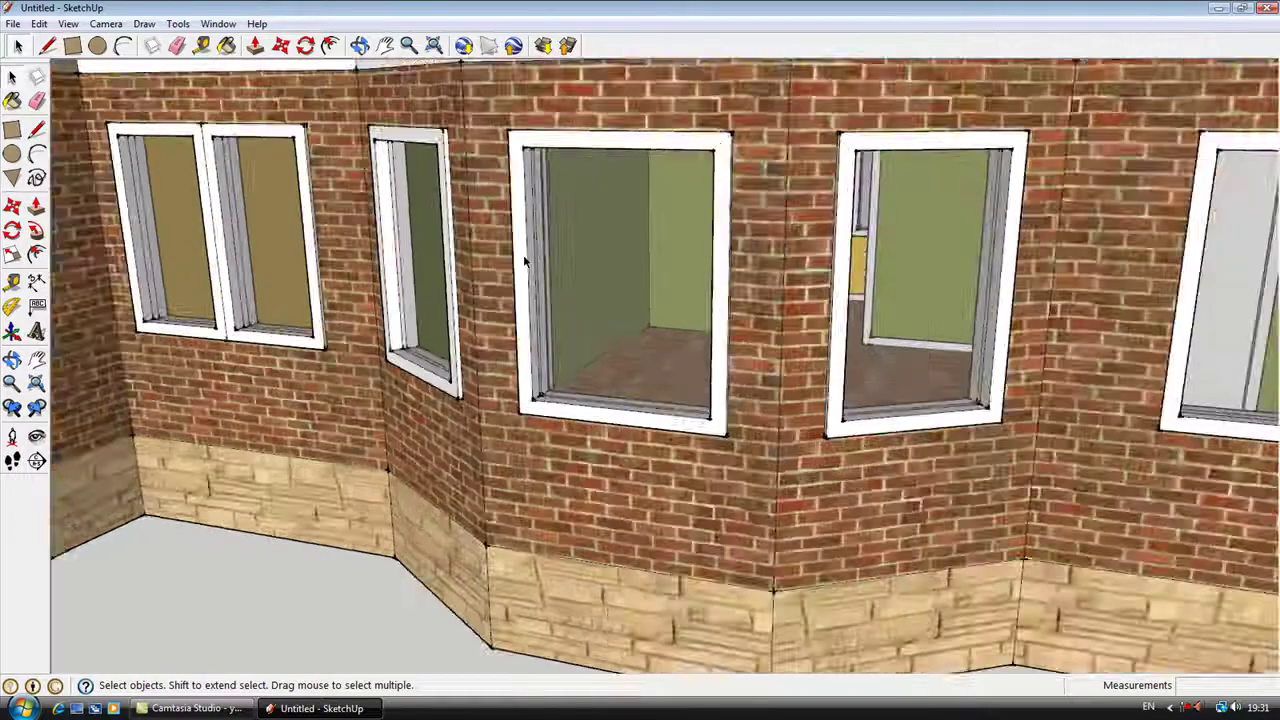
scroll(535, 226, "up", 8)
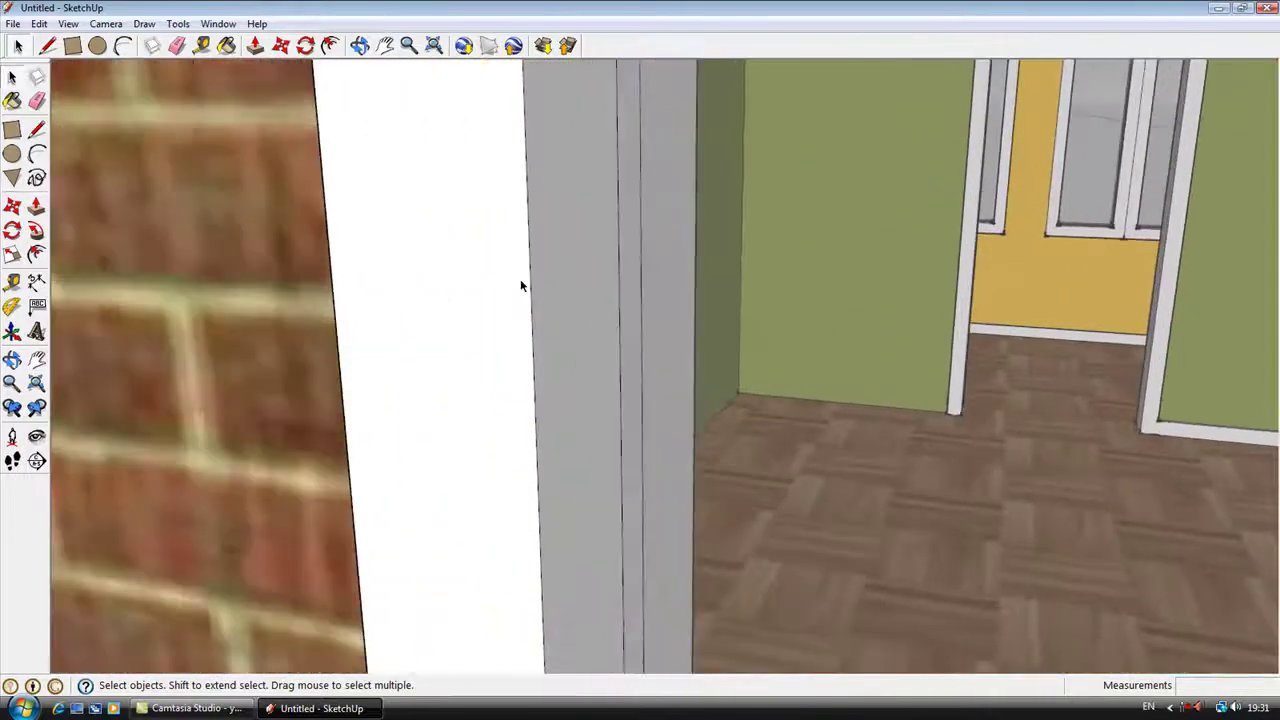
scroll(406, 86, "up", 4)
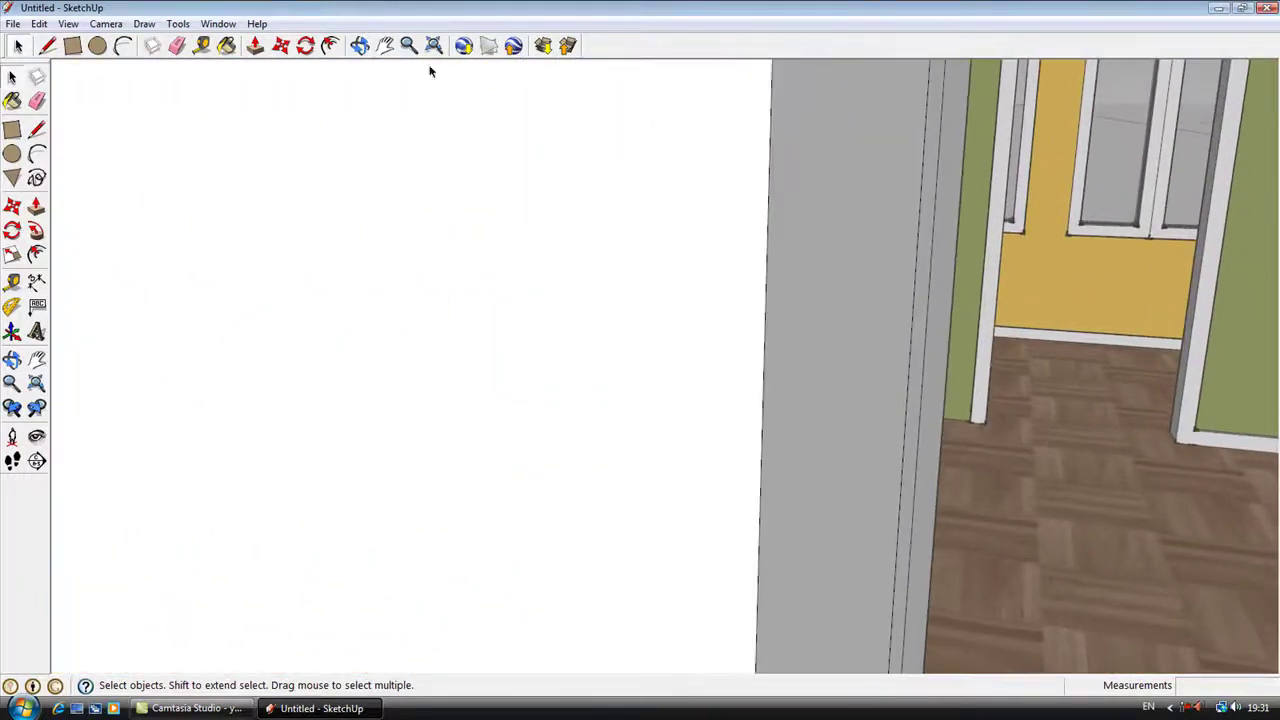
key("h")
left_click_drag(900, 320, 512, 188)
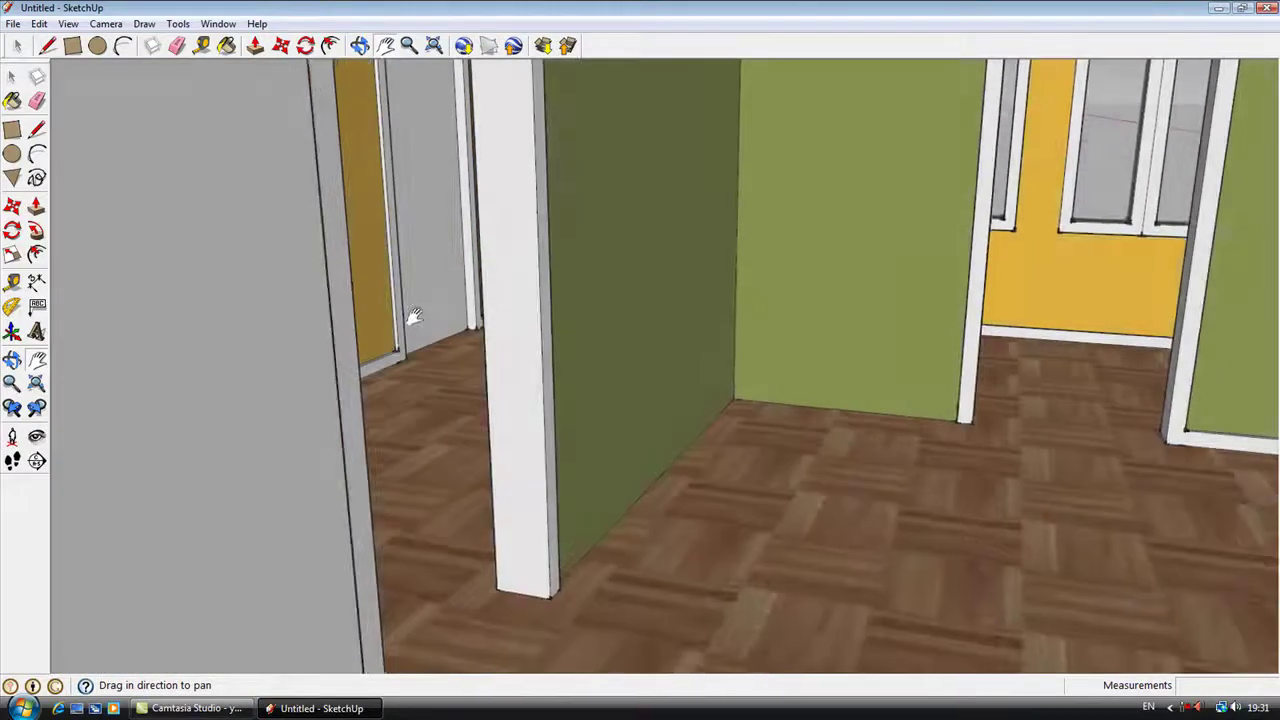
scroll(420, 316, "up", 3)
- Orbit to the yellow wall and floor, then zoom out to see the gable ends
key("o")
left_click_drag(427, 318, 711, 441)
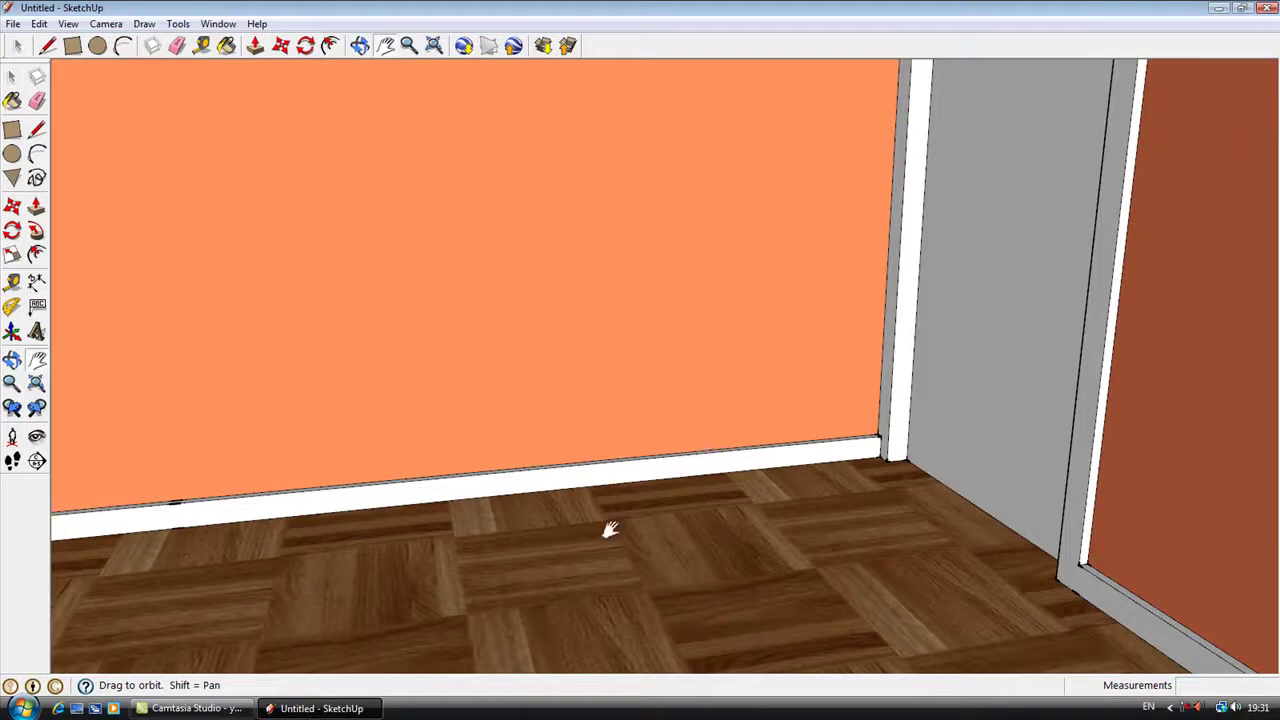
left_click_drag(610, 530, 386, 226, "shift")
scroll(386, 226, "down", 10)
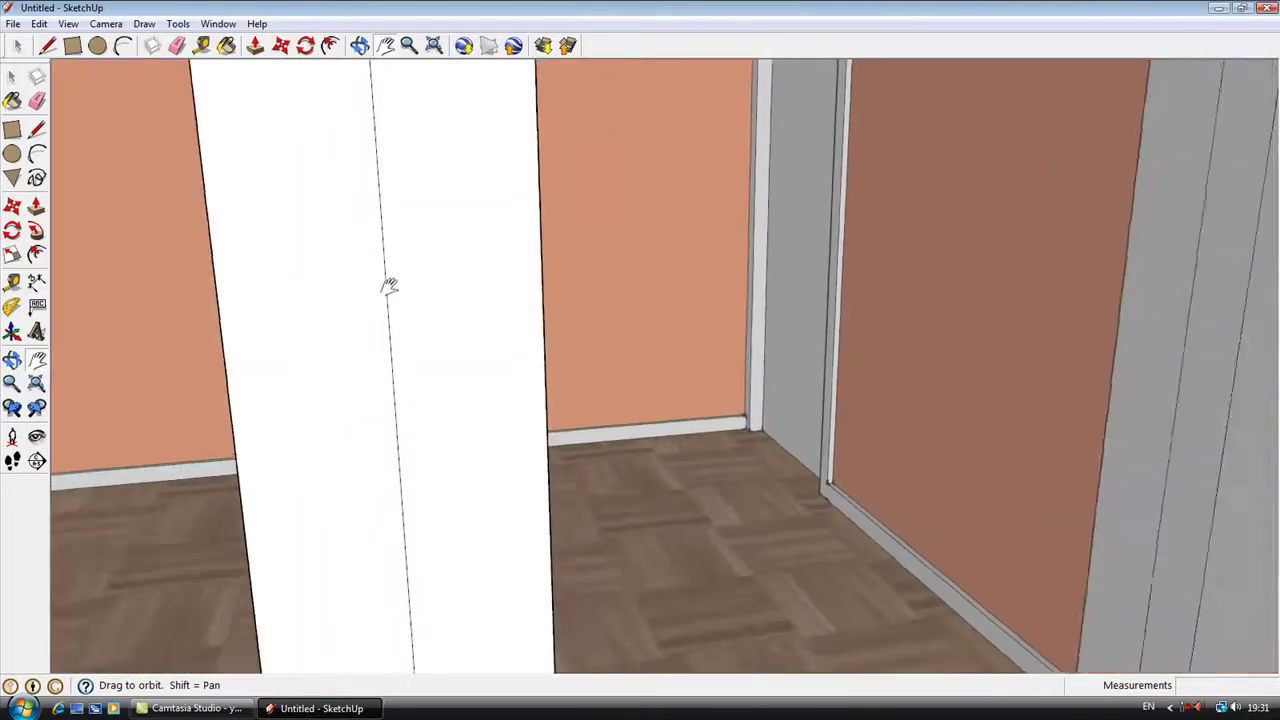
scroll(436, 198, "down", 10)
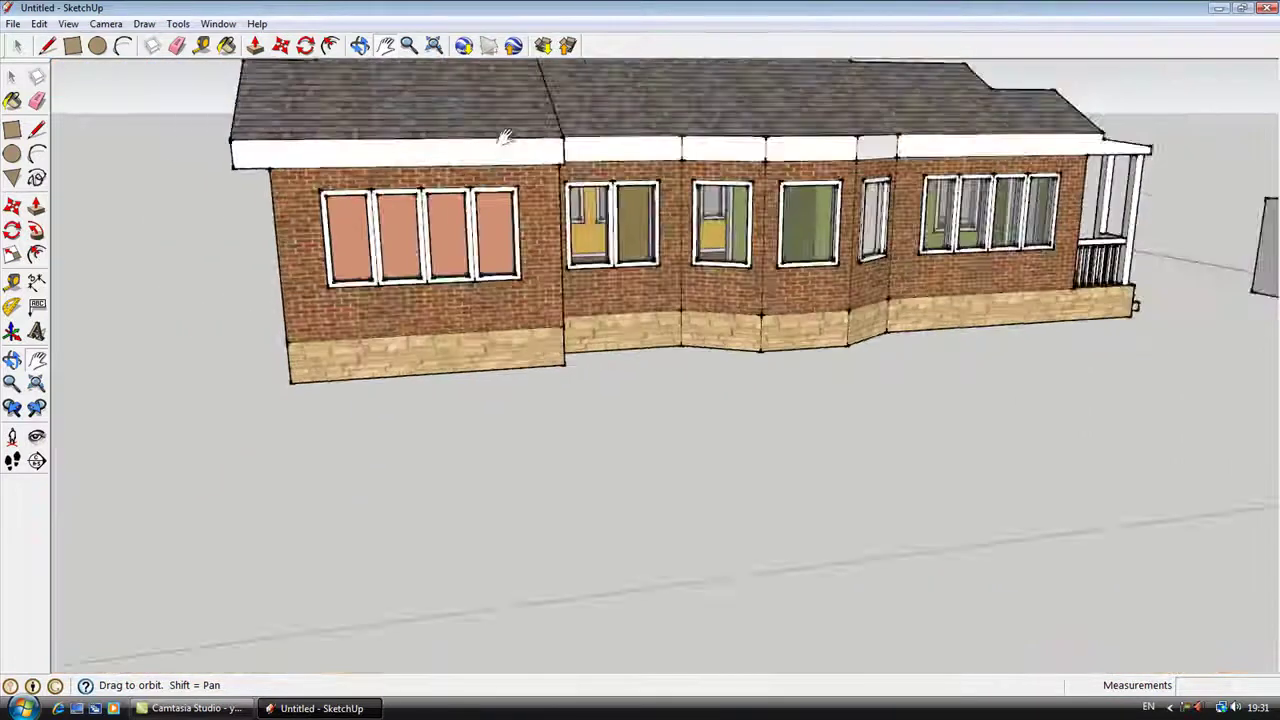
mouse_move(505, 137)
middle_mouse_down()
mouse_move(586, 363)
mouse_move(1005, 459)
mouse_move(1149, 463)
mouse_move(510, 140)
middle_mouse_up()
- Open 'room 32' from Documents, declining to save the untitled house scene
left_click(13, 23)
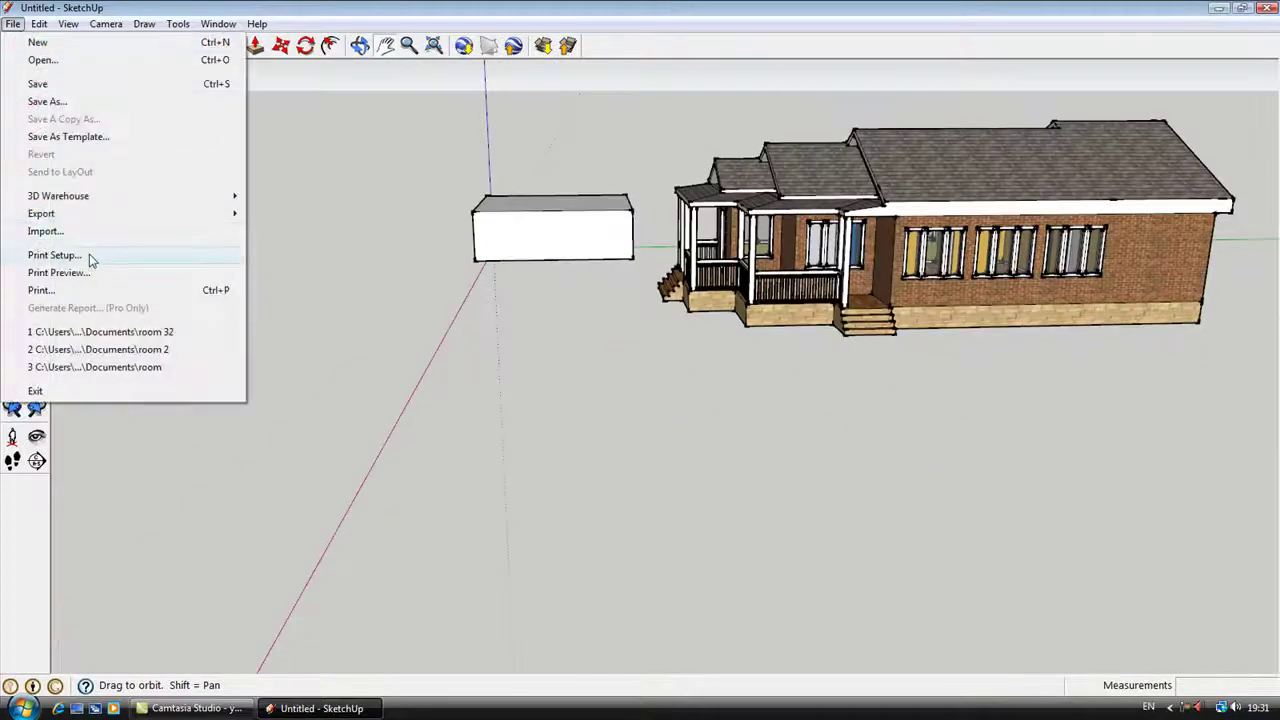
left_click(80, 61)
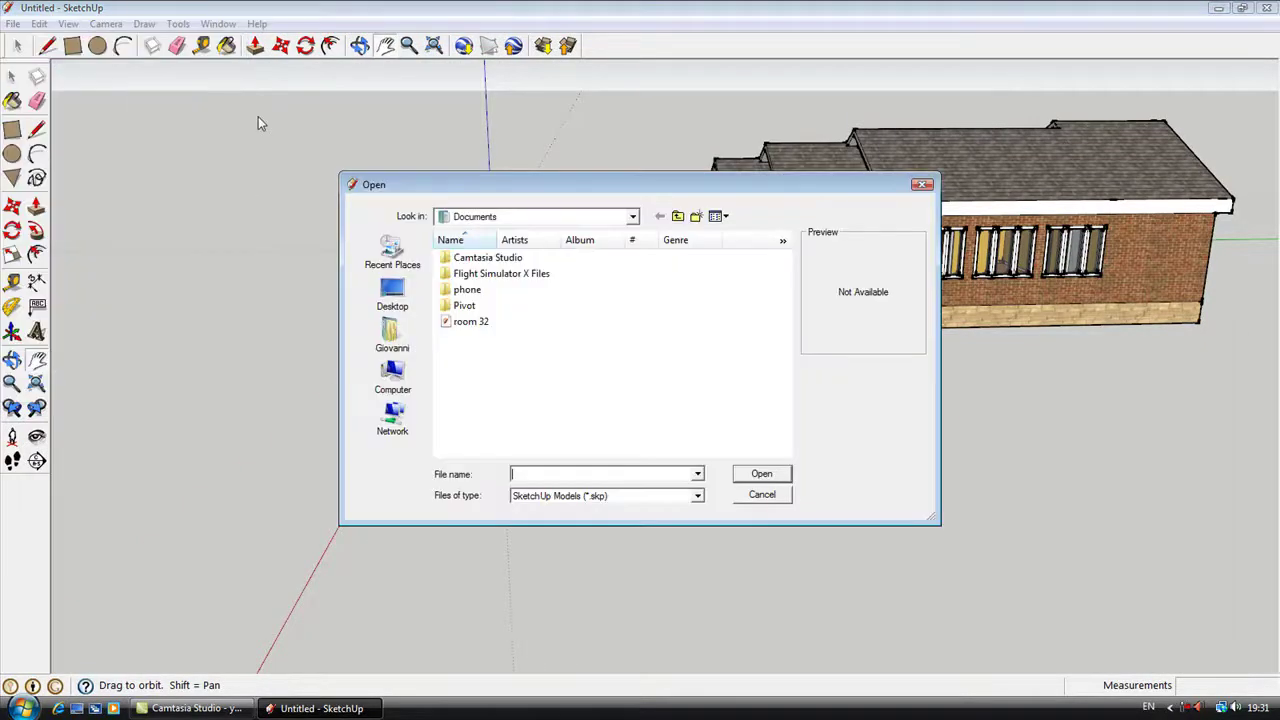
left_click(463, 324)
left_click(788, 477)
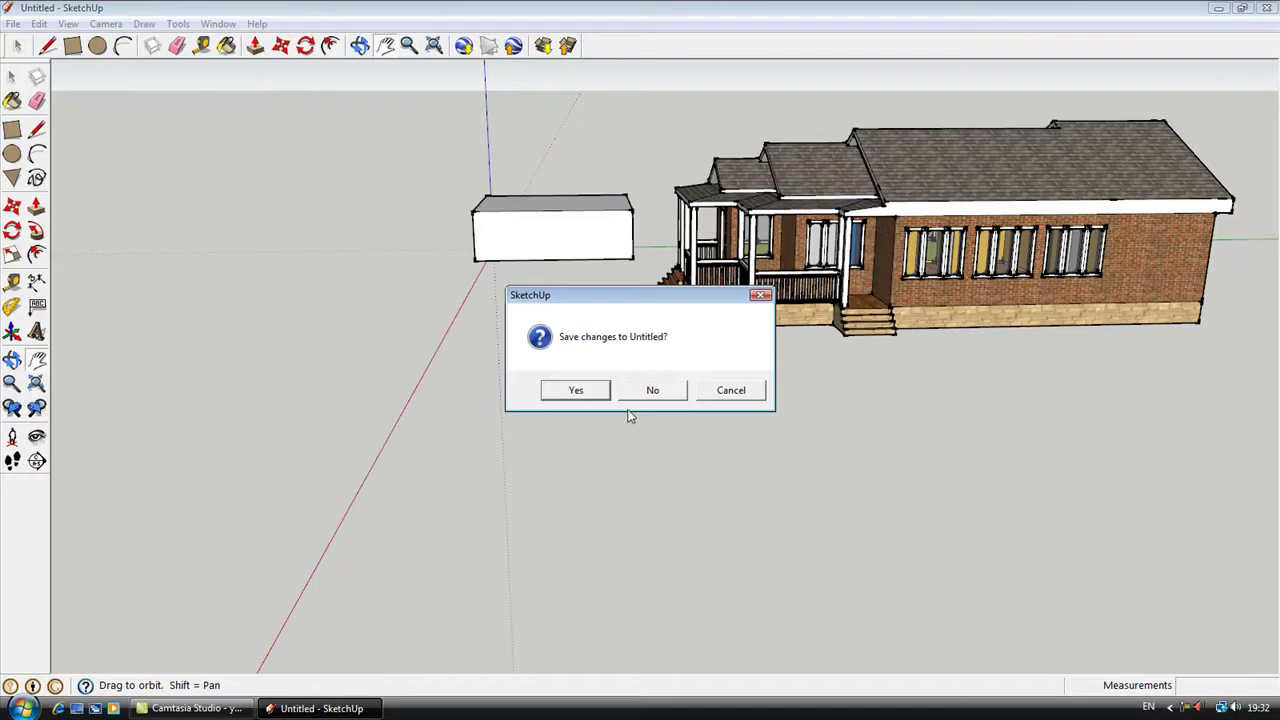
left_click(657, 390)
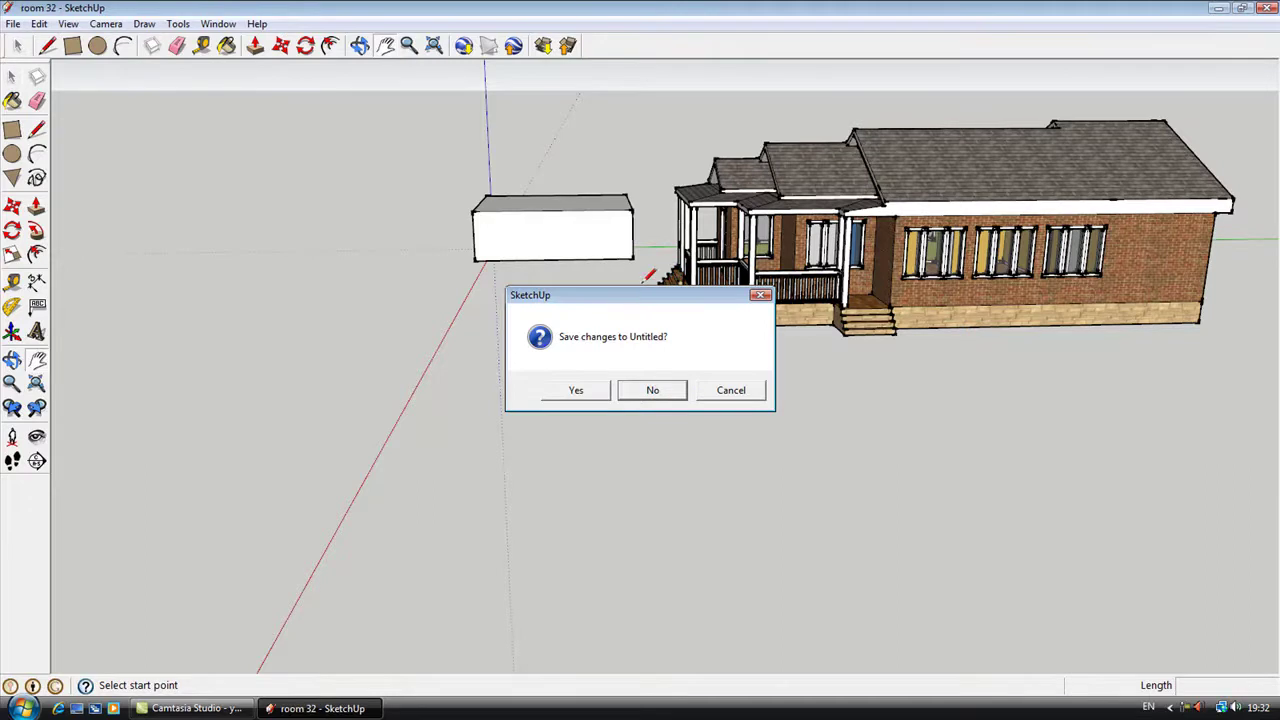
- Zoom, pan and orbit around the room 32 bedroom toward the TV
scroll(528, 366, "down", 5)
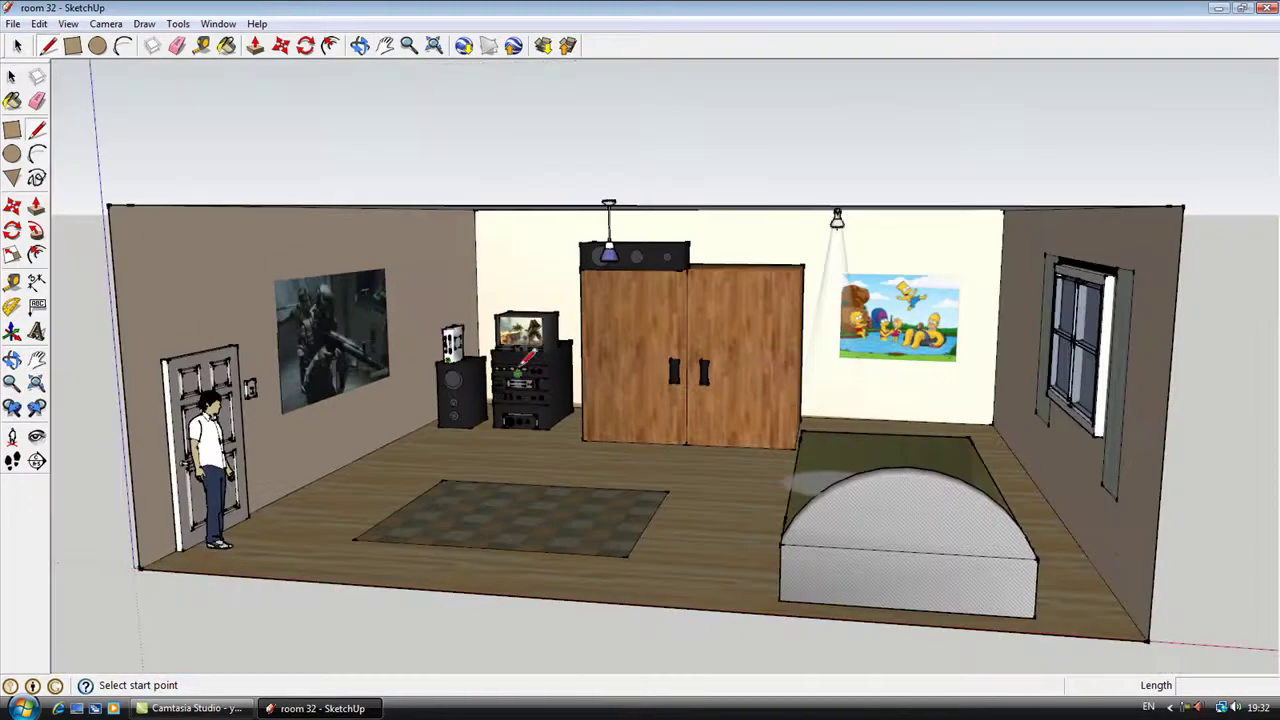
scroll(528, 366, "up", 3)
left_click(384, 45)
left_click_drag(485, 486, 538, 484)
scroll(538, 484, "down", 3)
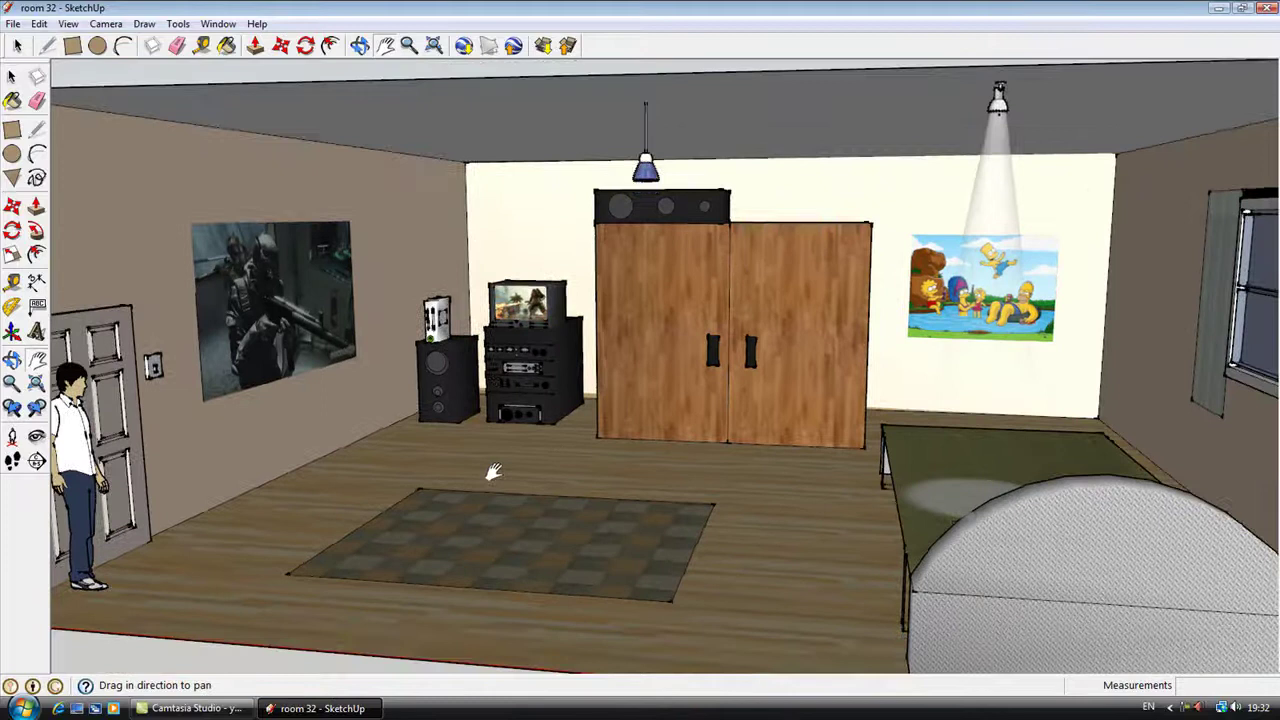
mouse_move(491, 477)
middle_mouse_down()
mouse_move(423, 440)
mouse_move(380, 600)
mouse_move(439, 400)
middle_mouse_up()
scroll(439, 400, "up", 10)
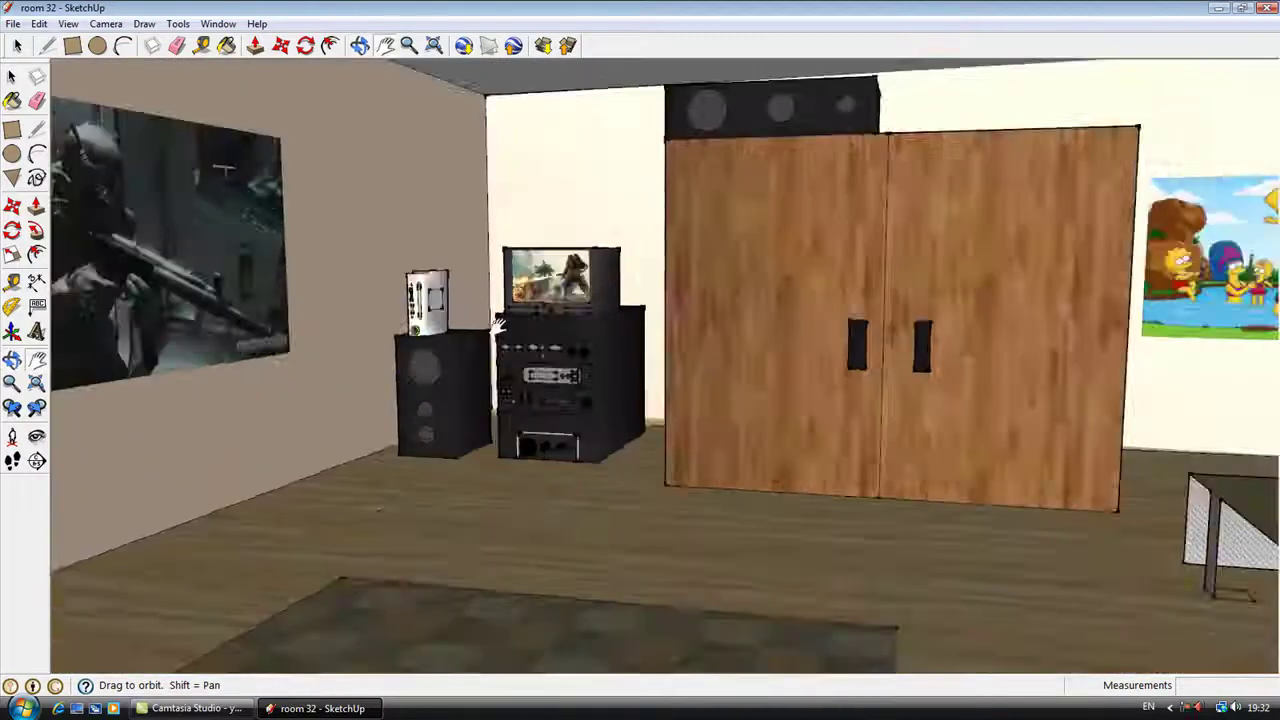
- Close in on the stereo rack and console to read its WARNING label
middle_click_drag(278, 296, 412, 522, "shift")
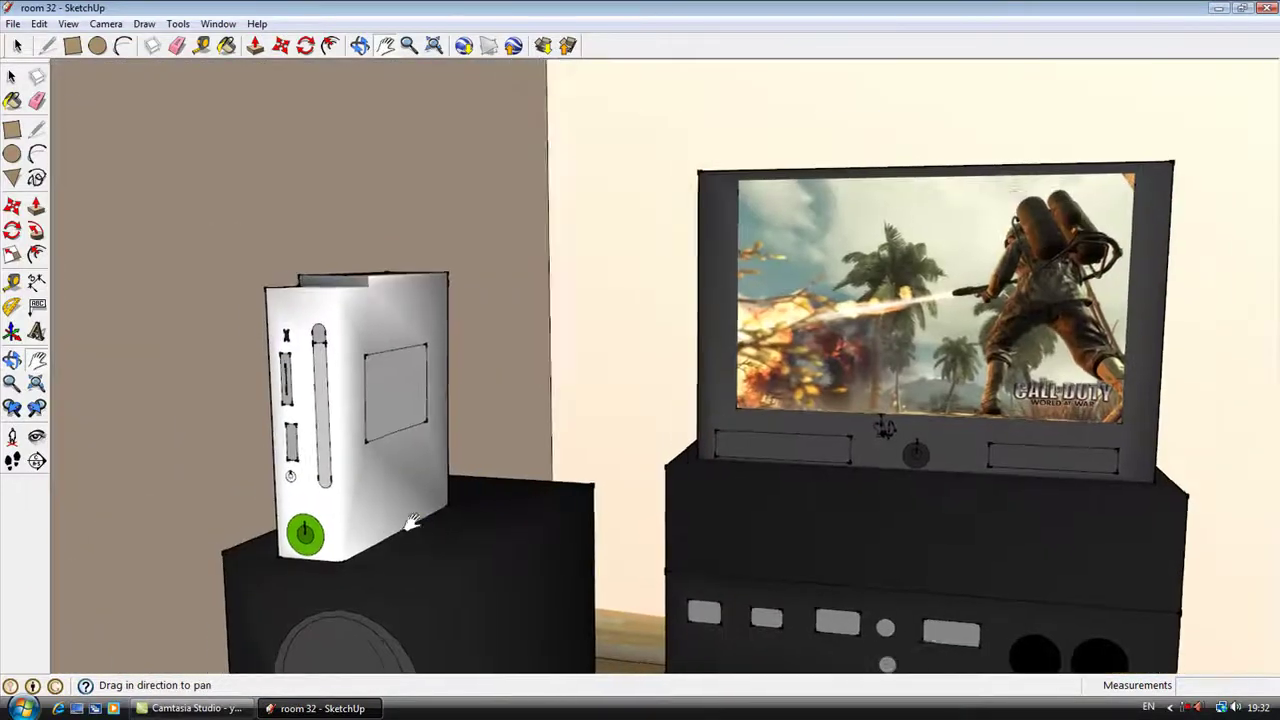
scroll(412, 522, "up", 5)
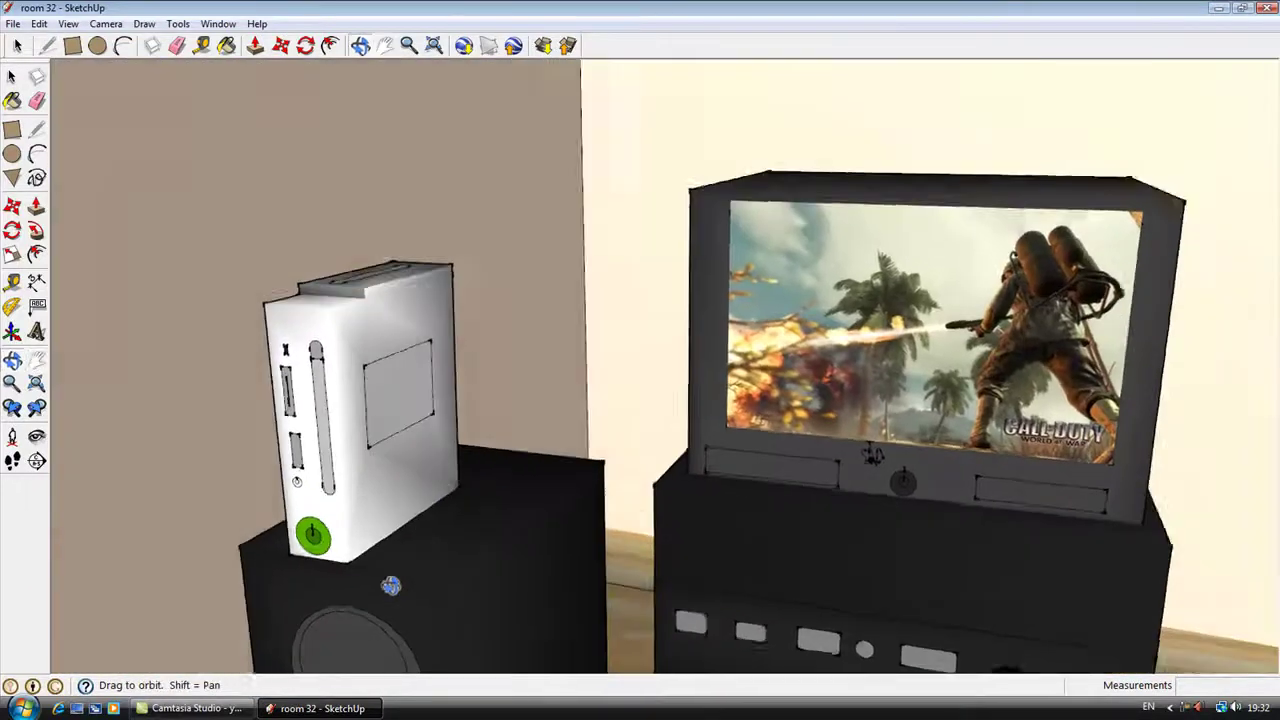
middle_click_drag(354, 406, 80, 668)
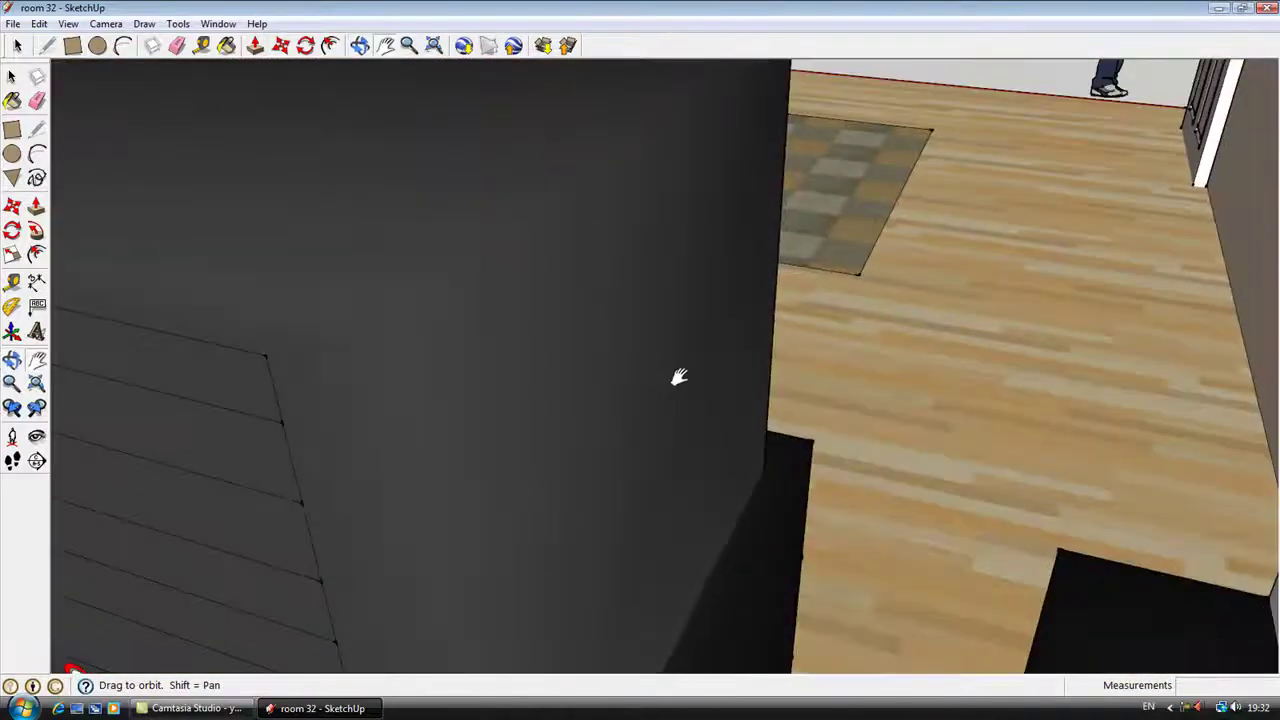
middle_click_drag(679, 377, 777, 291, "shift")
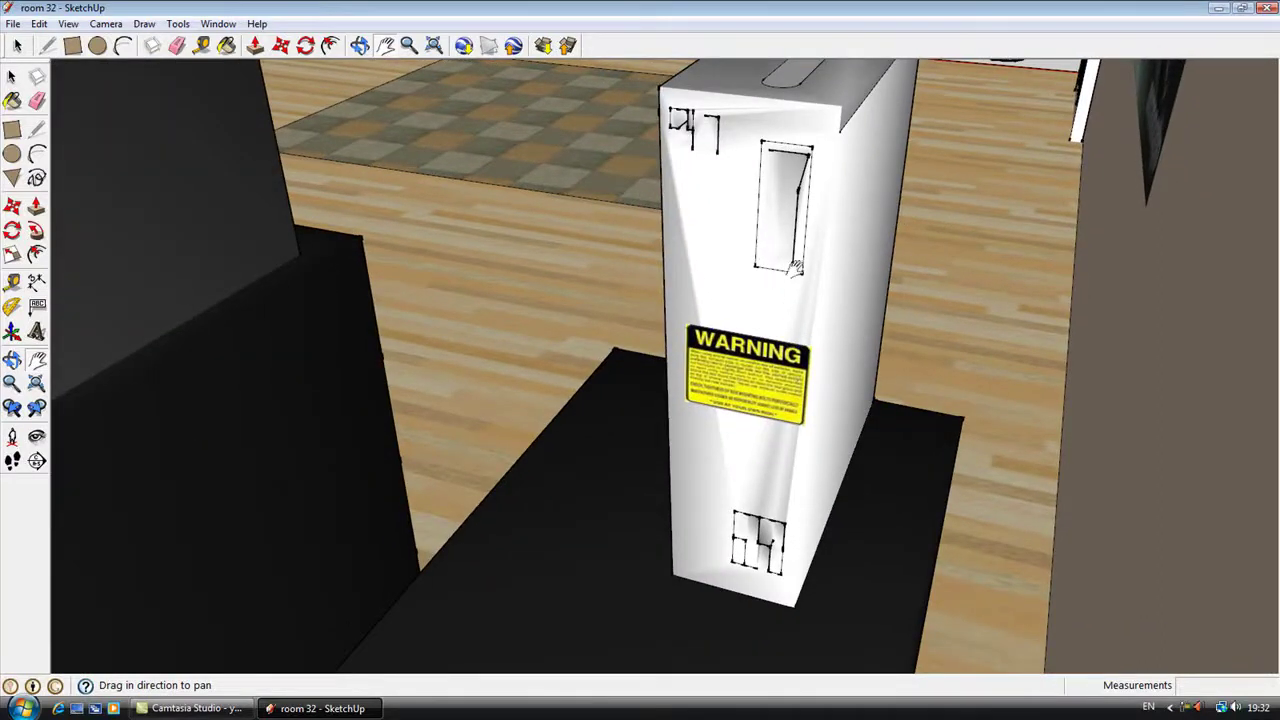